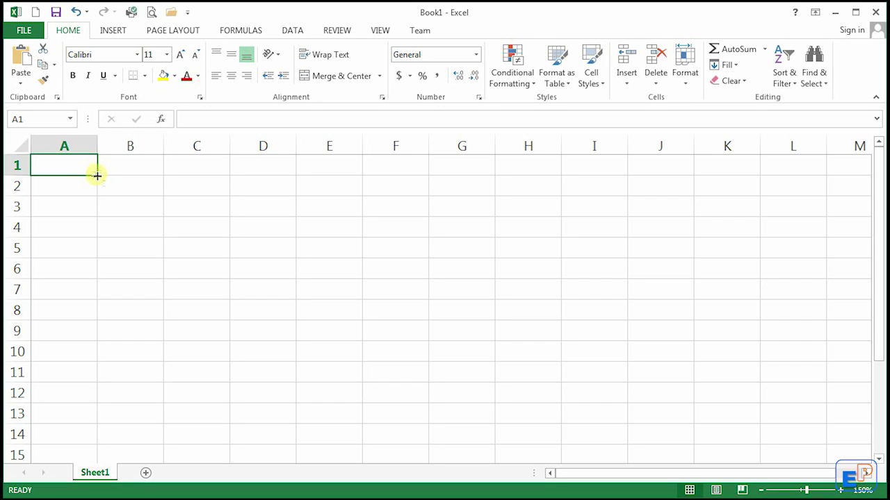
- Enter 1 and 2 in A1:A2 and AutoFill the series down to A14
left_click_drag(97, 176, 52, 174)
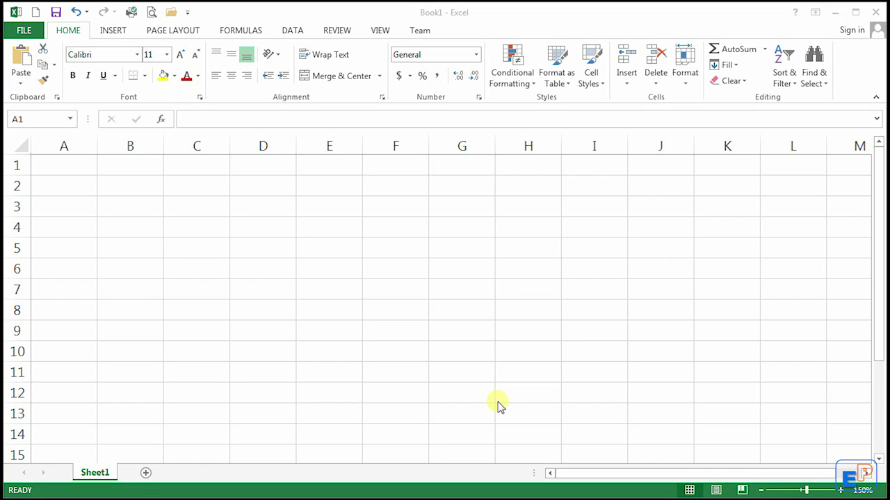
left_click(78, 160)
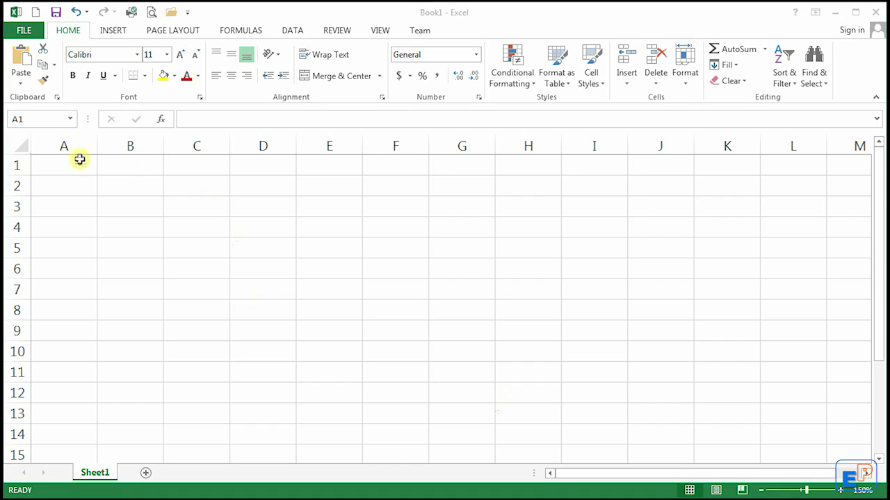
type("1")
key("Return")
type("2")
key("Return")
left_click_drag(70, 166, 66, 186)
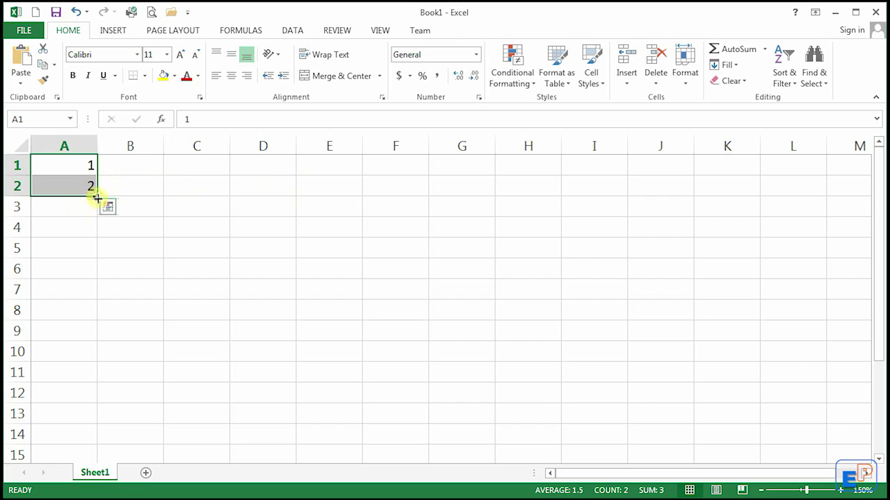
left_click_drag(97, 196, 96, 439)
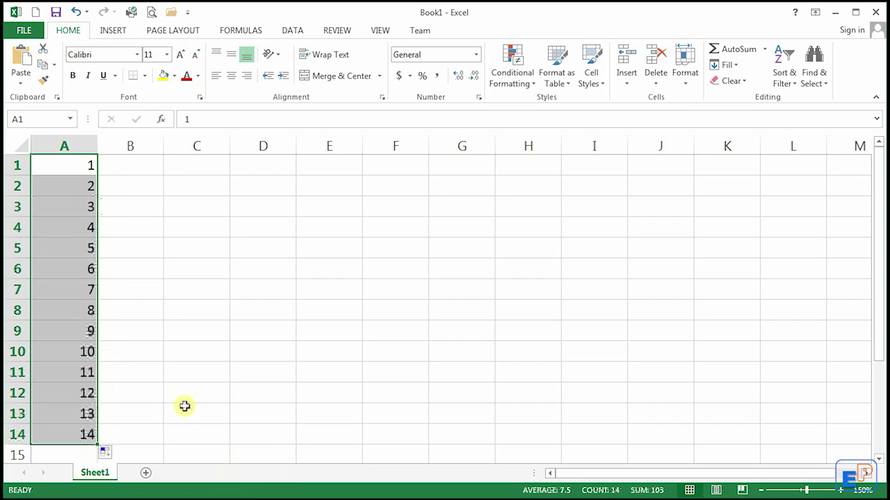
- Enter 1 in B1 and copy it down through B7
left_click(91, 164)
left_click(128, 163)
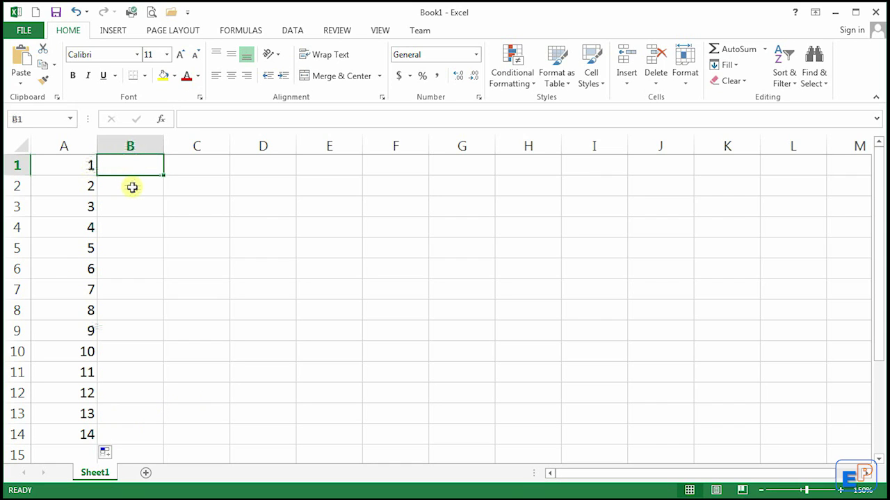
type("1")
key("Return")
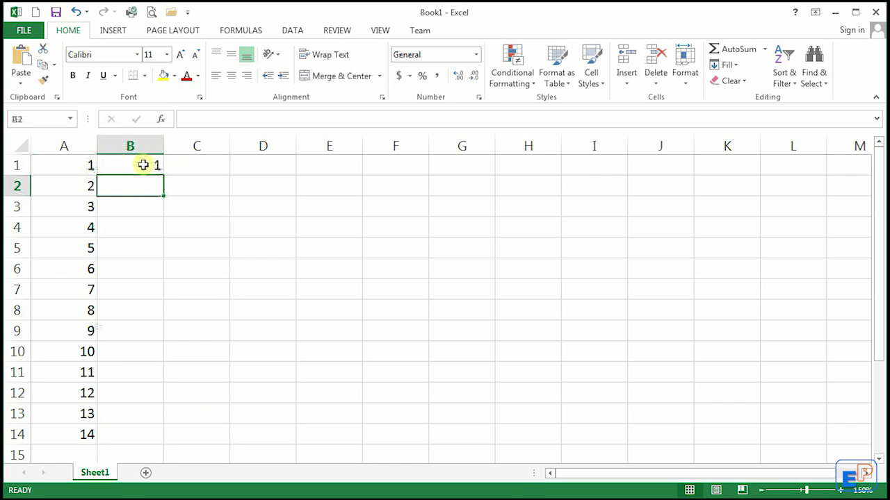
left_click(139, 169)
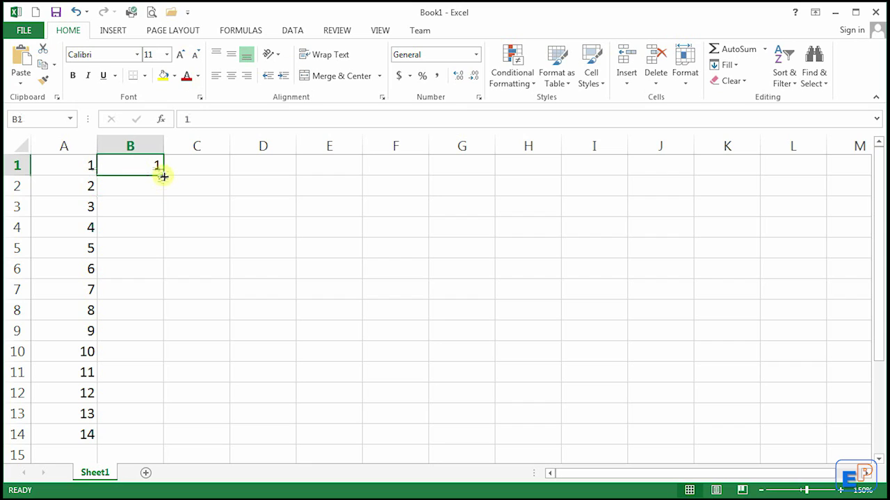
left_click_drag(163, 176, 158, 304)
- Enter 2 and 4 in C1:C2 and fill the even numbers down to 28 in C14
left_click(193, 165)
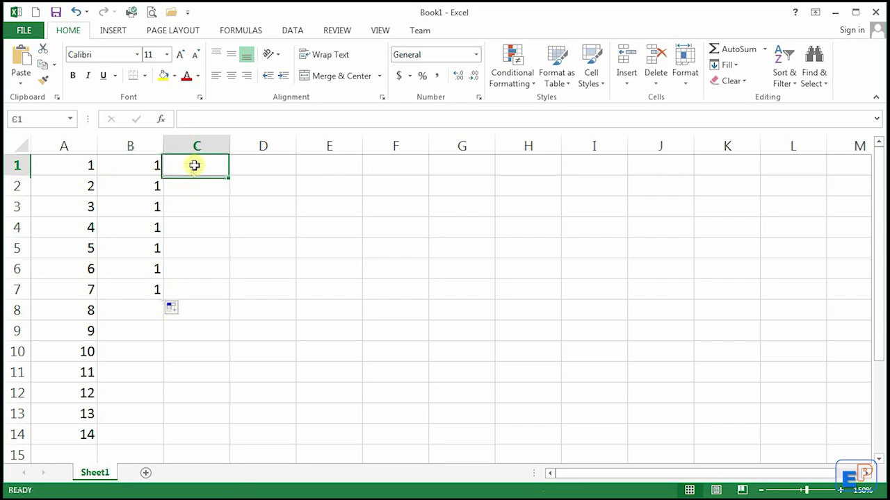
type("2")
key("Return")
type("4")
key("Return")
left_click_drag(187, 174, 191, 186)
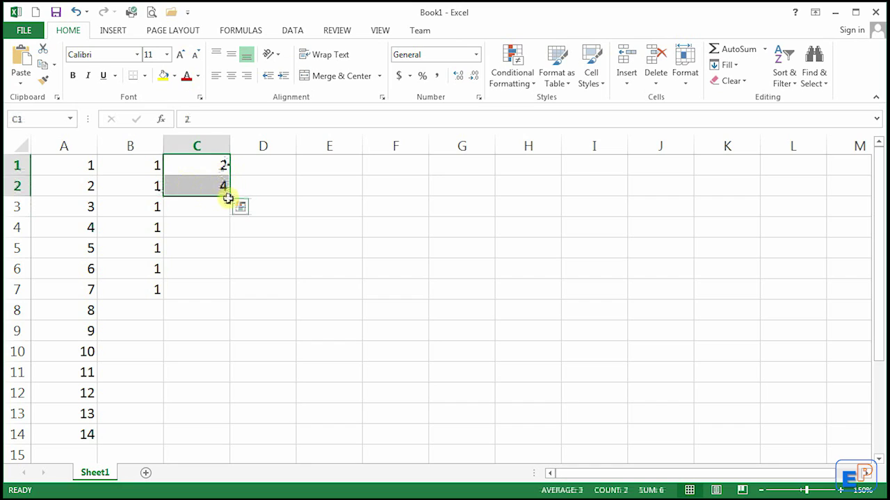
left_click_drag(230, 198, 206, 445)
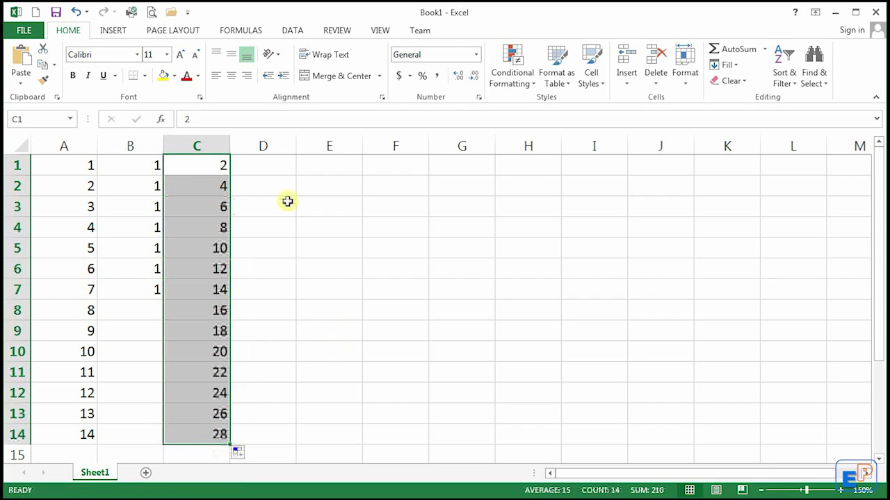
left_click(278, 162)
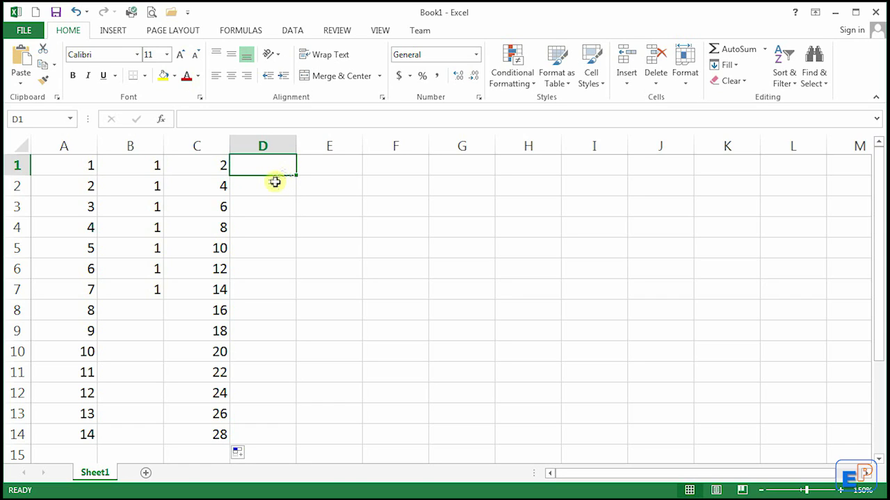
- Enter 1/1/2014 in D1 and fill daily dates down to 1/14/2014 in D14
type("1/")
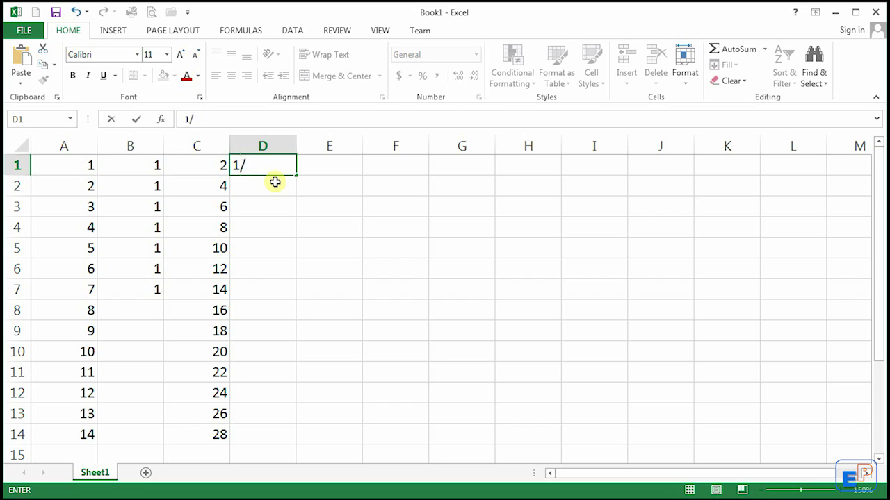
type("1/2014")
key("Return")
left_click(264, 165)
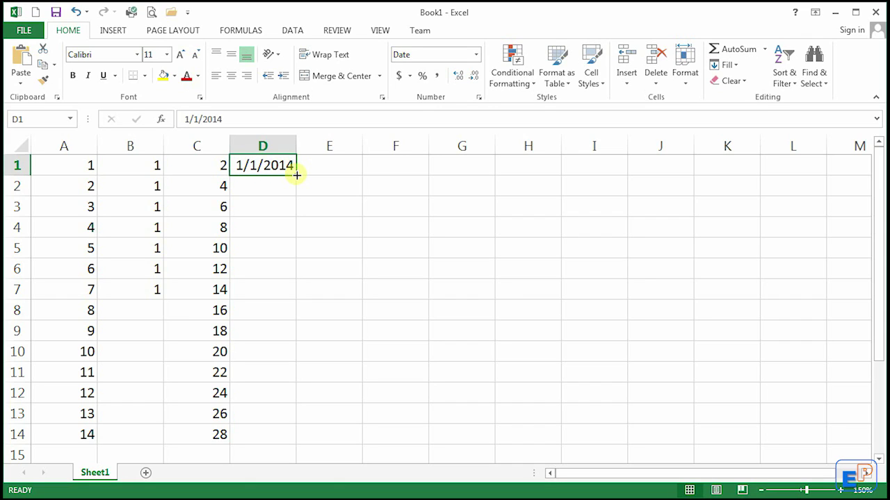
left_click_drag(297, 176, 294, 445)
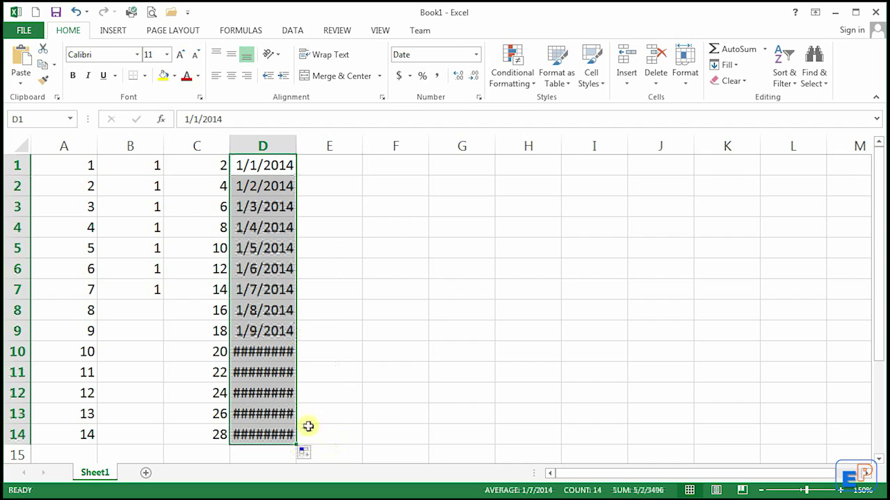
- Adjust column D's width so all the dates display fully
left_click_drag(296, 142, 295, 142)
double_click(295, 142)
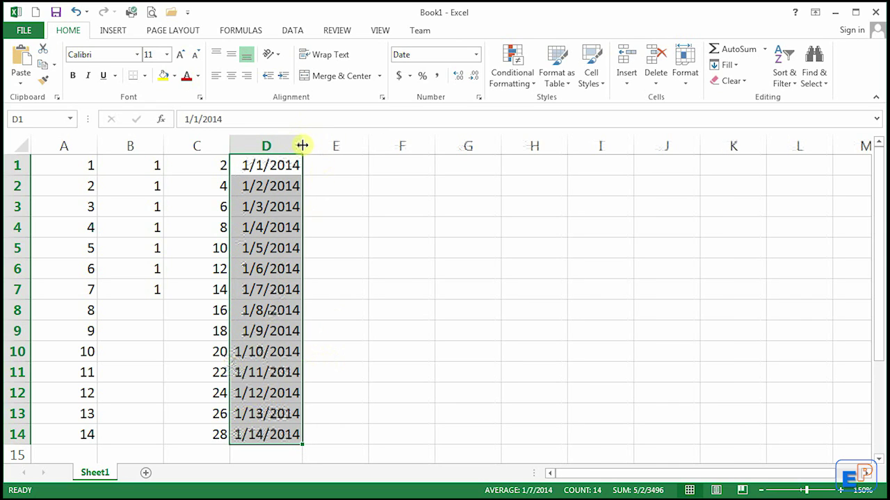
mouse_move(302, 145)
left_mouse_down()
mouse_move(294, 145)
mouse_move(305, 148)
left_mouse_up()
mouse_move(305, 149)
left_mouse_down()
mouse_move(312, 148)
mouse_move(302, 148)
left_mouse_up()
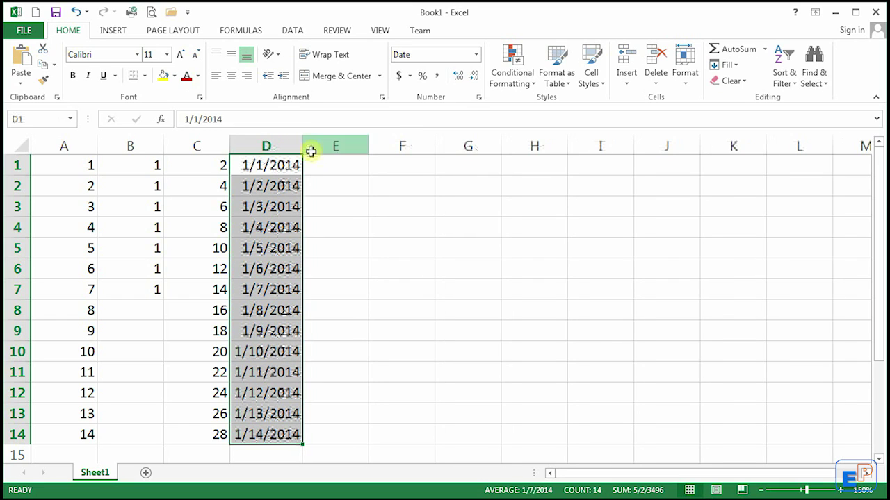
left_click(336, 163)
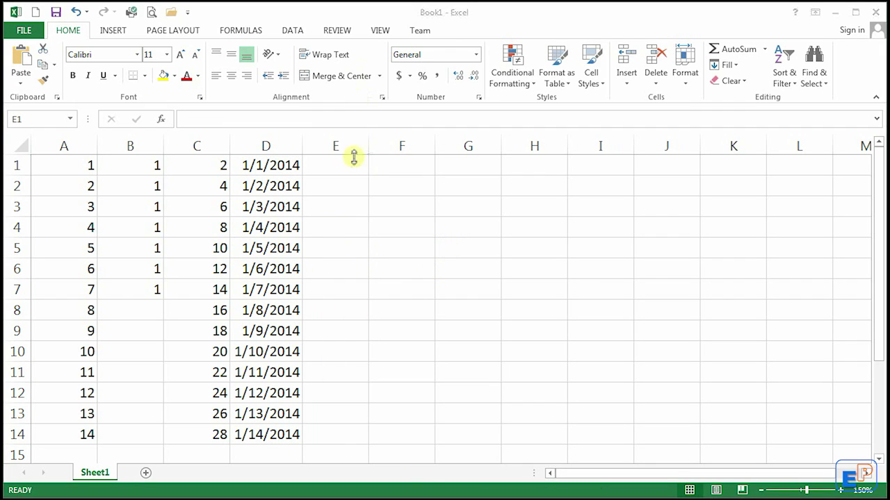
- Enter 1 and 2 in E1:F1 and fill the series across to 8 in L1
left_click(335, 168)
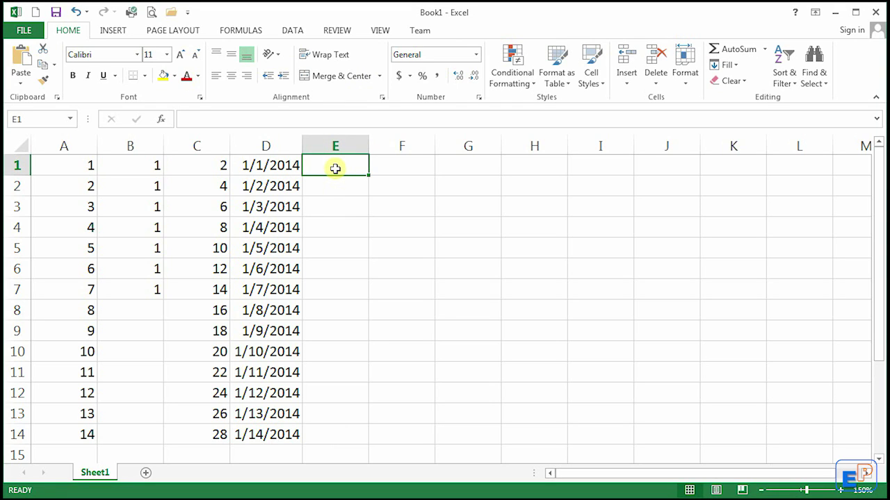
type("1")
key("Tab")
type("2")
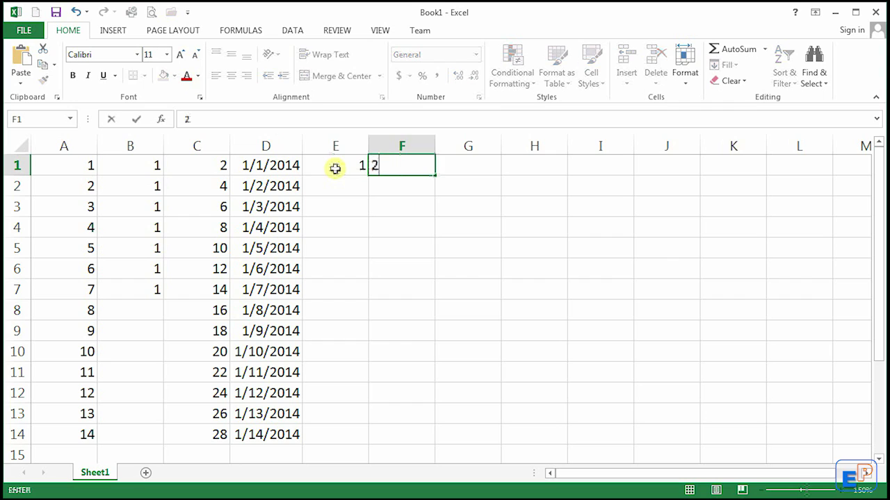
left_click(344, 166)
mouse_move(344, 166)
left_mouse_down()
mouse_move(431, 171)
mouse_move(755, 149)
mouse_move(834, 159)
left_mouse_up()
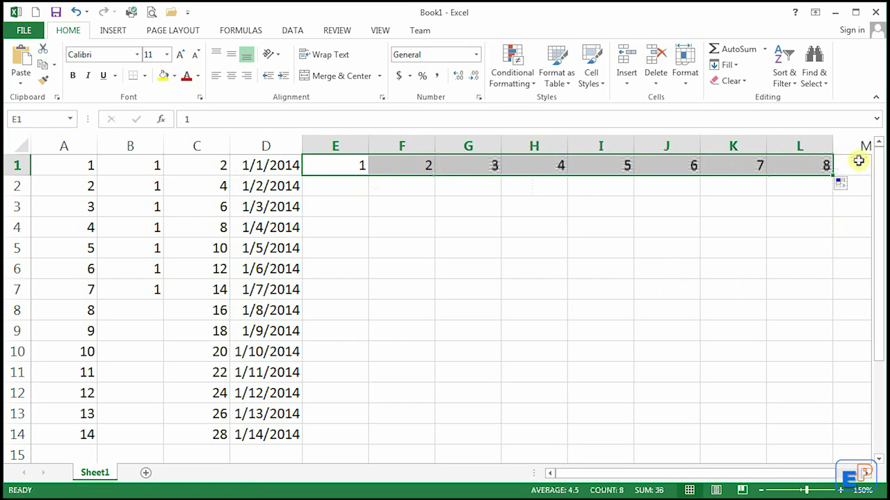
- Enter 1/1/2014 in E3 and fill daily dates across to 1/8/2014 in L3
left_click(348, 203)
type("1/")
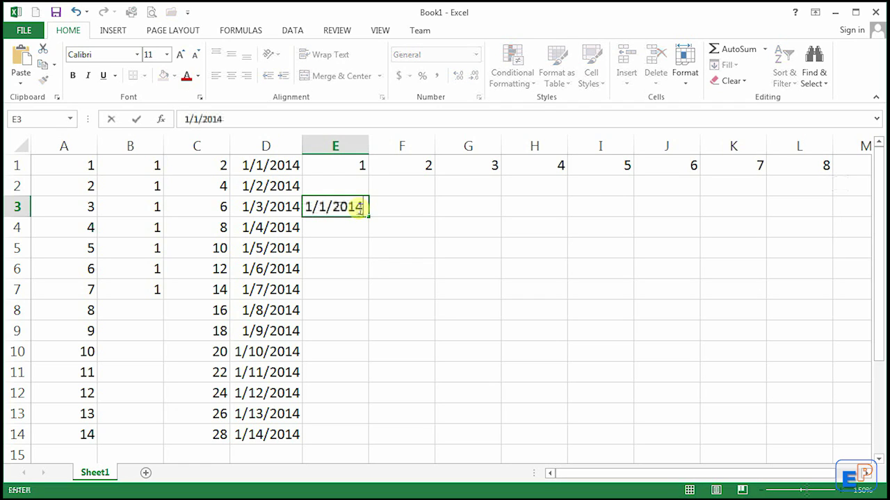
type("1/2014")
key("Return")
left_click(358, 205)
left_click_drag(371, 216, 829, 217)
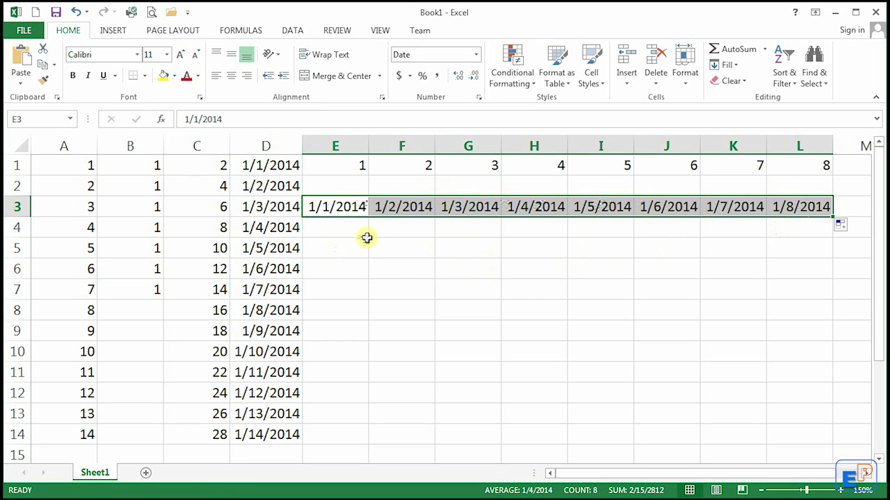
left_click(345, 242)
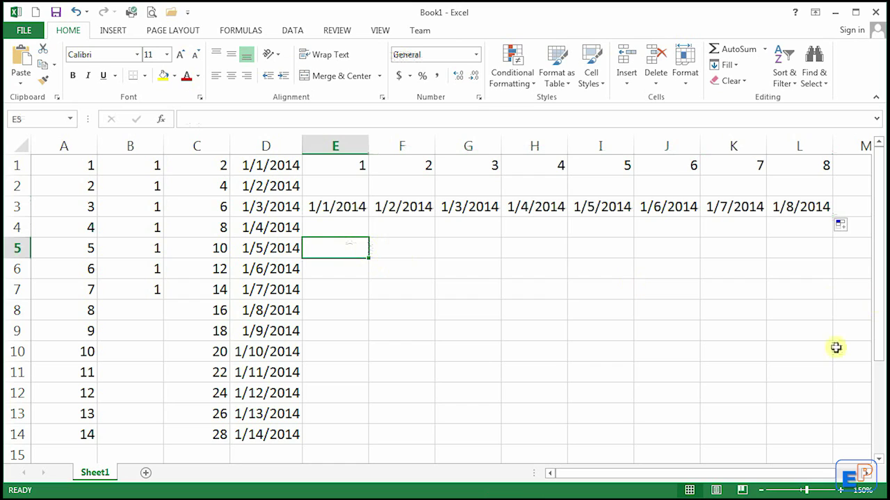
- Add a new sheet, Sheet2, and zoom it to 150%
left_click(146, 474)
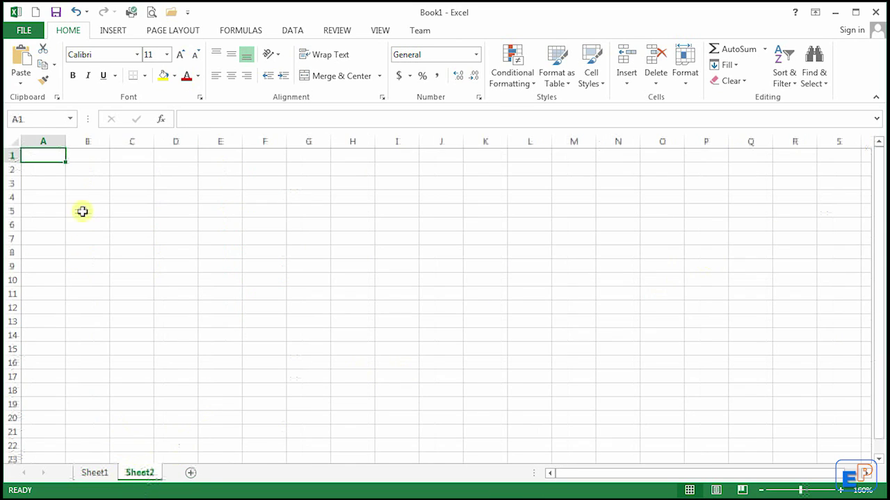
left_click(841, 490)
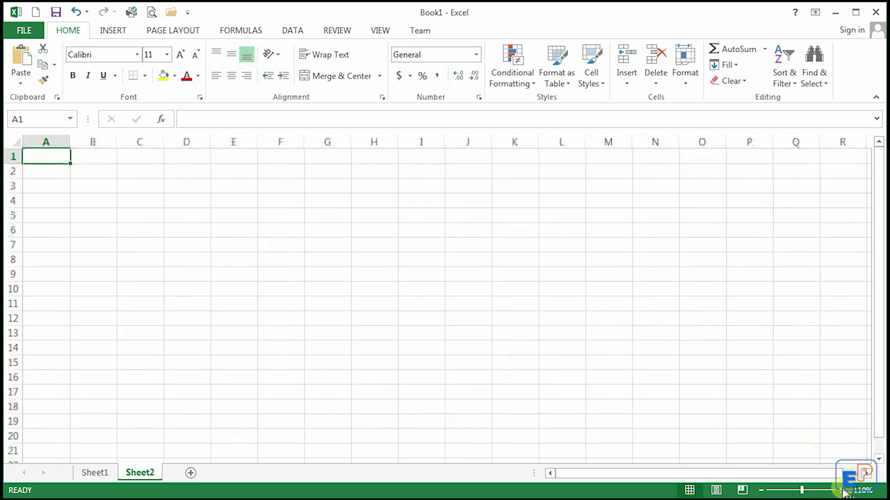
left_click(840, 490)
left_click(840, 490)
left_click(841, 490)
left_click(840, 490)
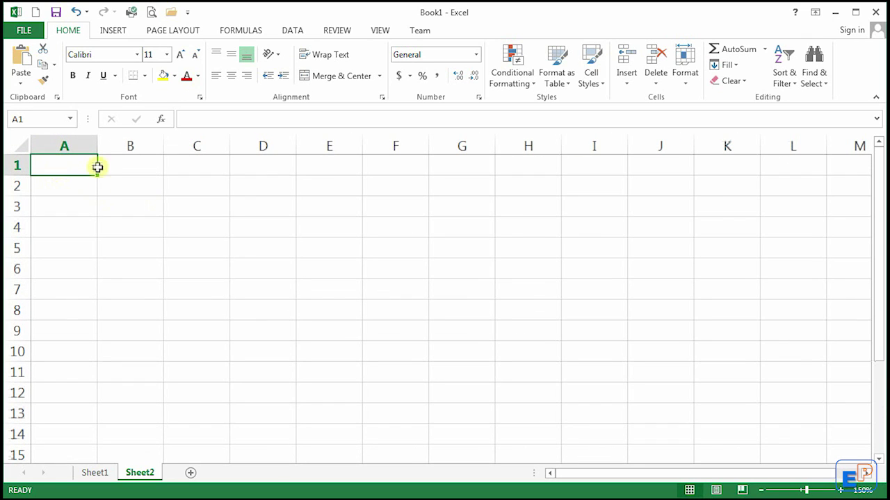
- Enter January in A1, fill months across to December in L1, and autofit columns I, K, L
type("J")
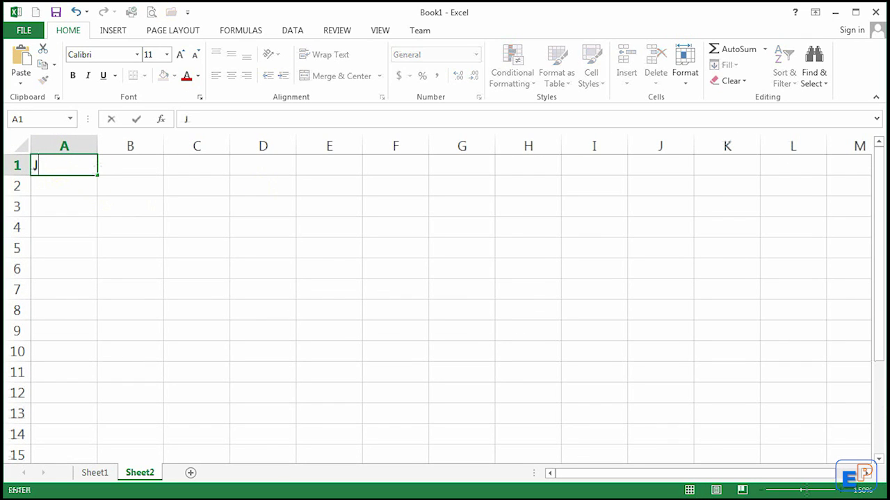
type("anuary")
key("Return")
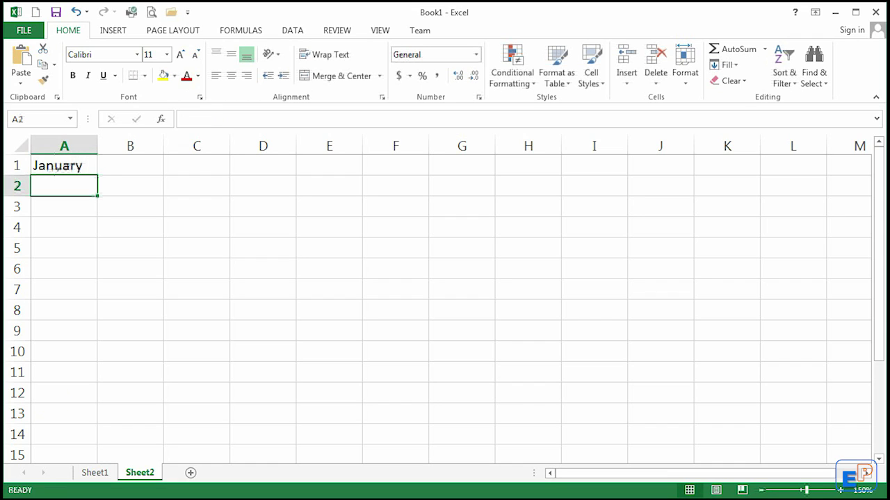
left_click(89, 170)
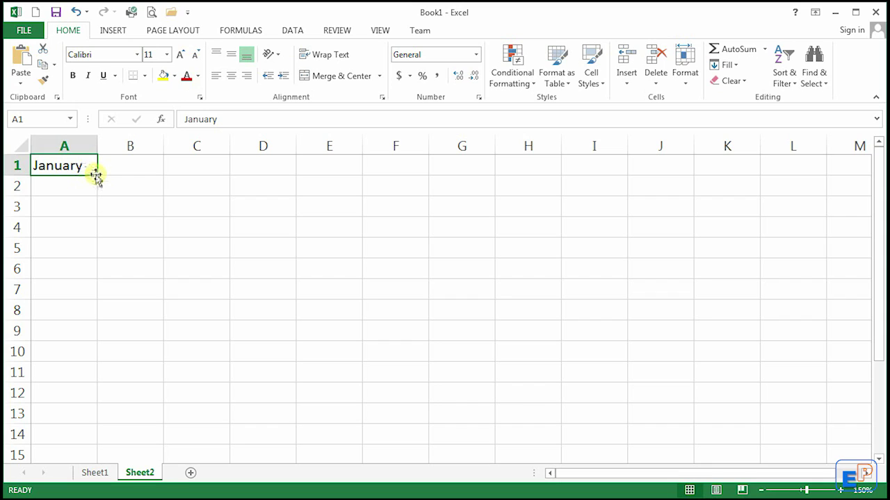
left_click_drag(96, 175, 805, 165)
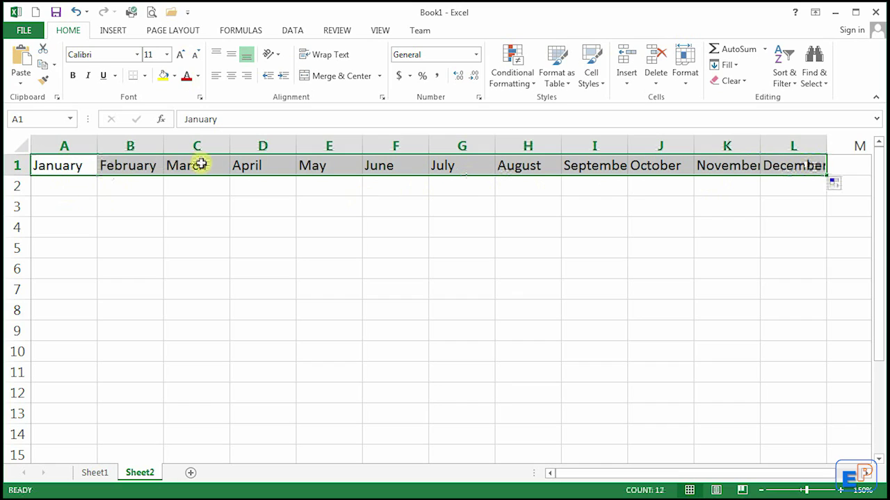
double_click(627, 145)
double_click(839, 145)
double_click(772, 146)
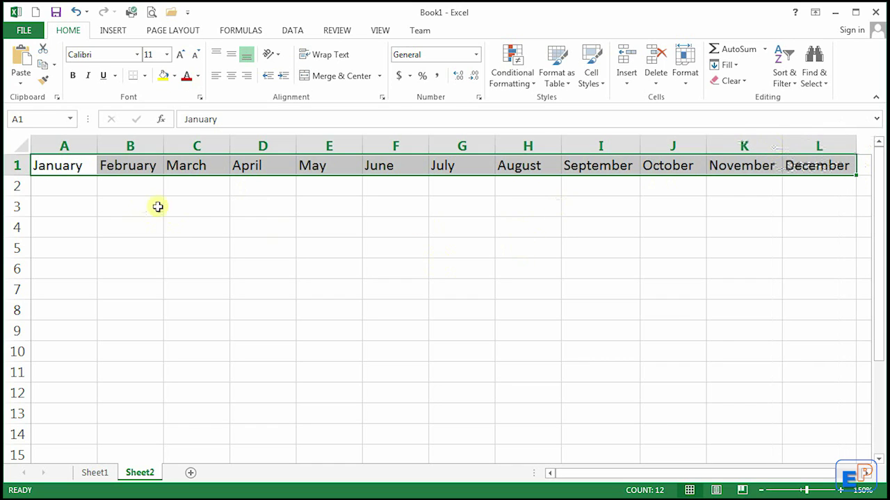
- Enter 1, 2, 3 in A2:A4 and fill the numbered column across to column L
left_click(74, 192)
type("1")
key("Return")
type("2")
key("Return")
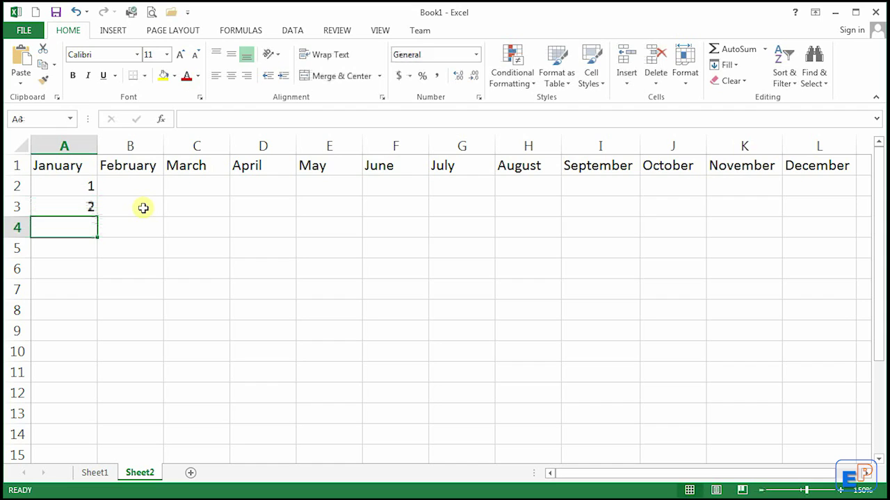
type("3")
key("Return")
left_click_drag(66, 185, 90, 354)
scroll(179, 338, "up", 2)
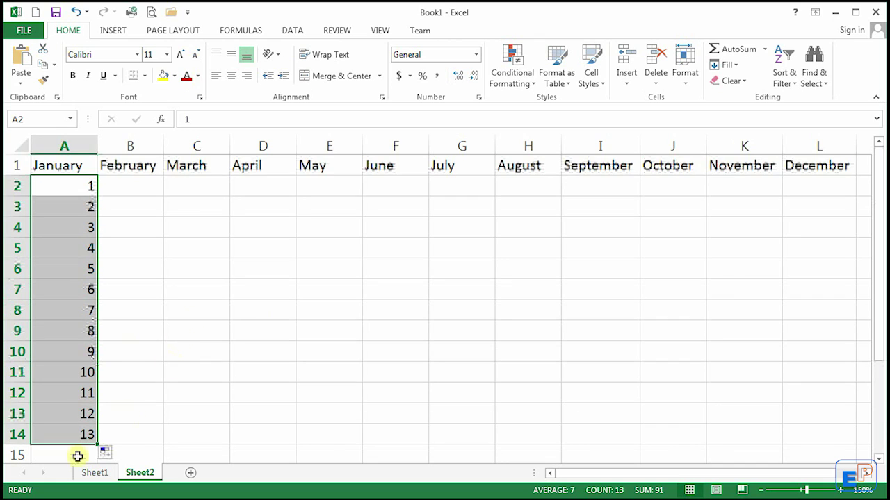
left_click_drag(94, 440, 848, 431)
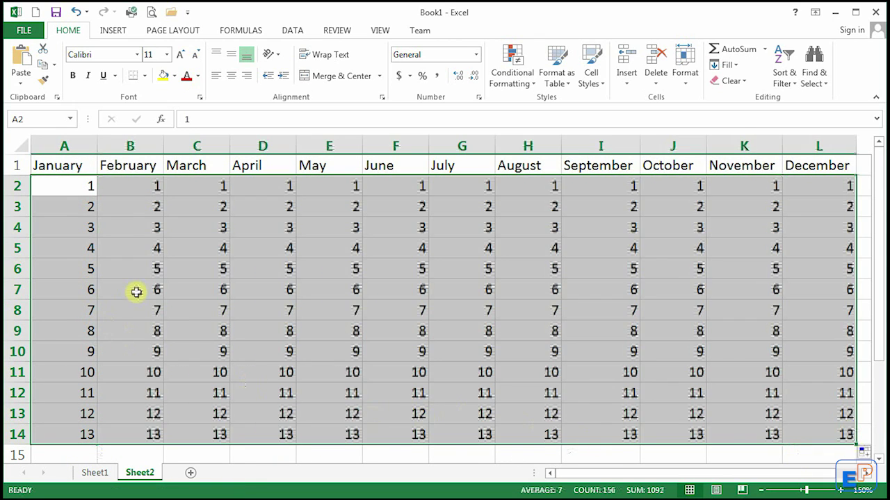
left_click(135, 292)
- Undo the fill into columns B–L and refill the 1–13 numbers across A2:F14 only
left_click(83, 186)
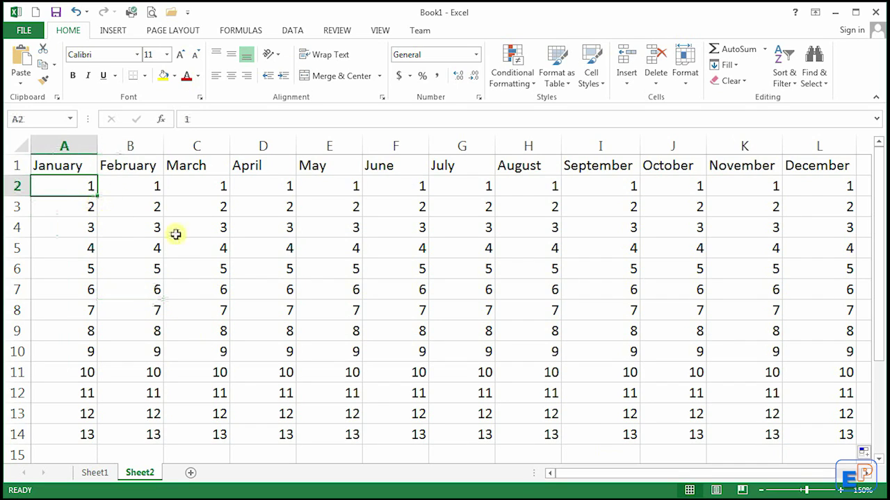
left_click(415, 310)
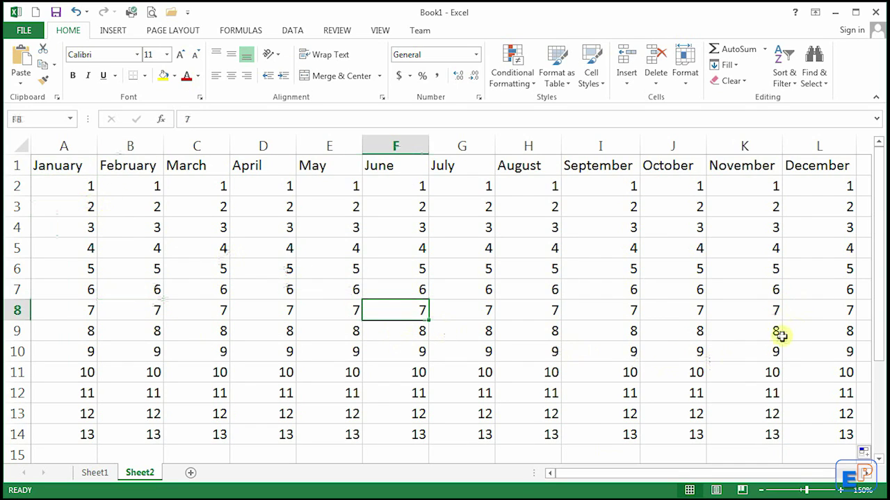
left_click(768, 310)
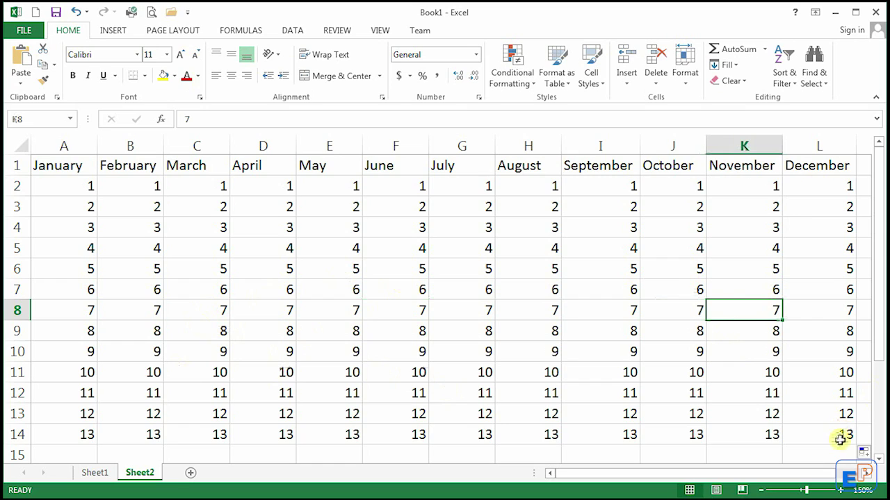
key("ctrl+z")
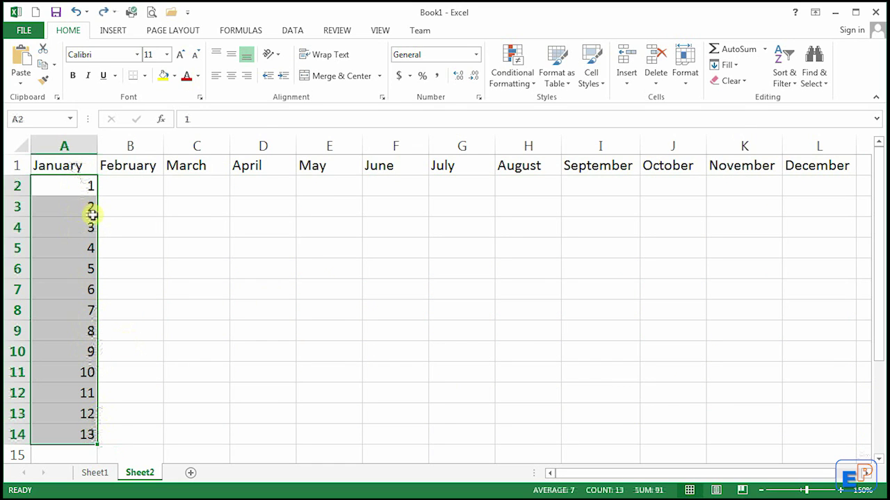
left_click_drag(101, 444, 449, 431)
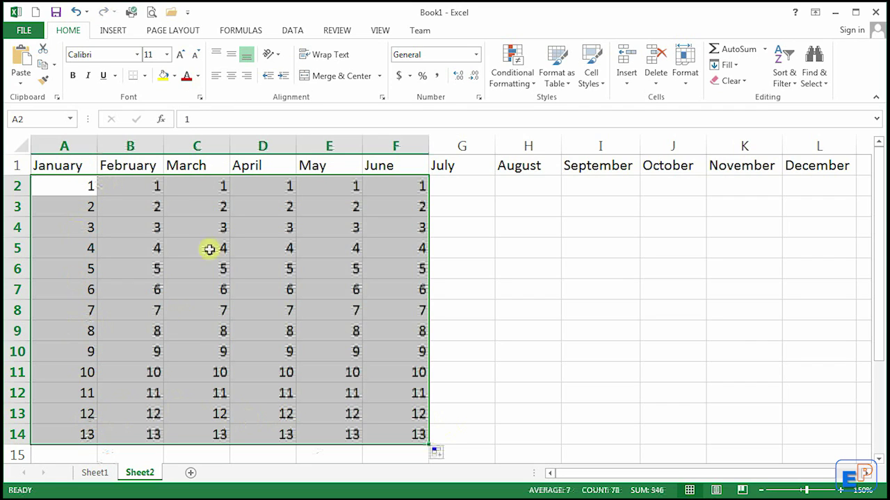
left_click(443, 190)
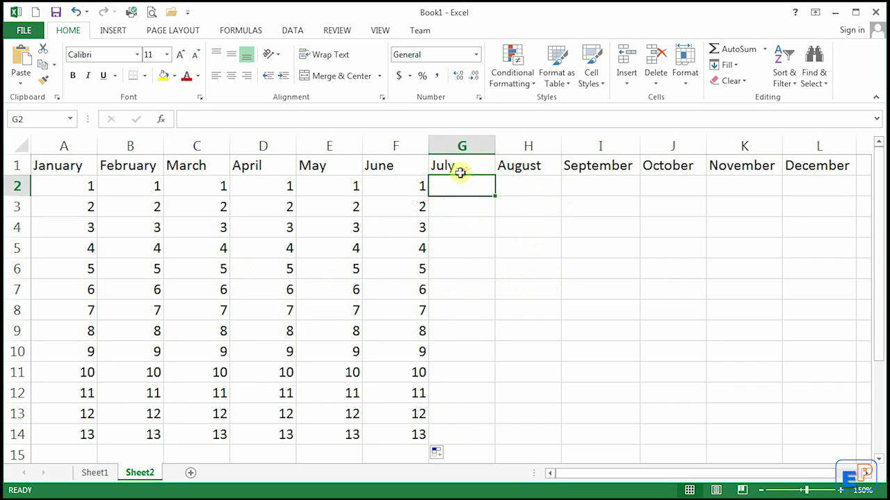
scroll(508, 248, "down", 5)
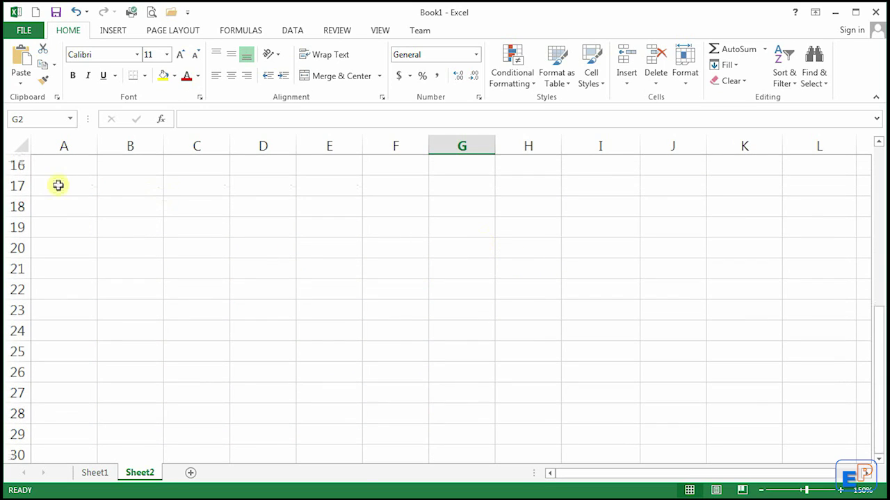
- Fill A17:A23 with Monday through Sunday and autofit column A
left_click(58, 186)
type("Monday")
key("Return")
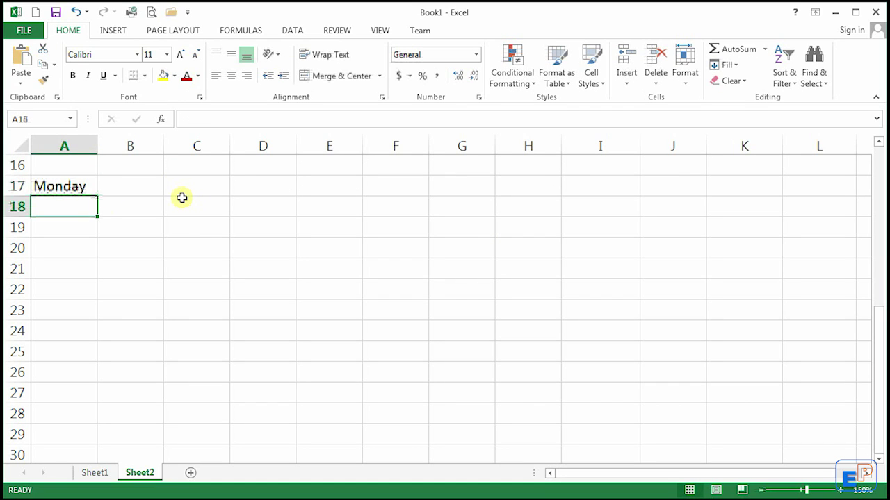
left_click(92, 188)
left_click_drag(95, 189, 78, 314)
double_click(97, 143)
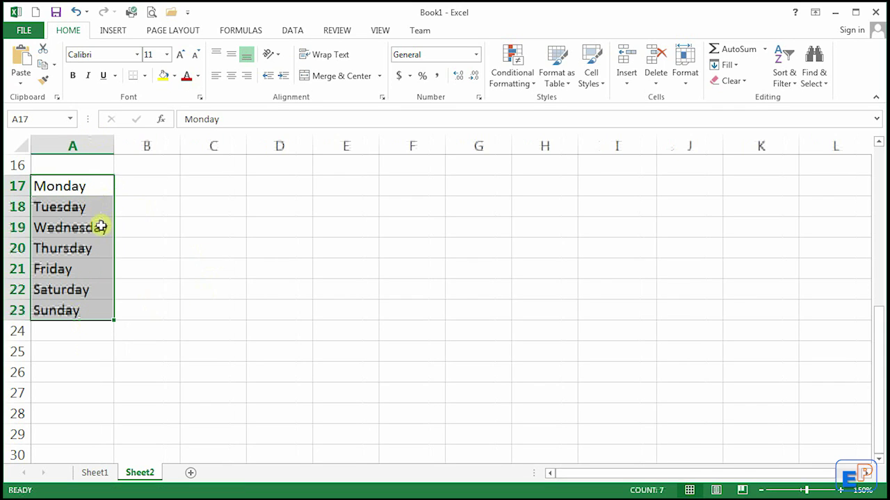
- Fill B17:B23 with the short weekday names Mon through Sun
left_click(147, 189)
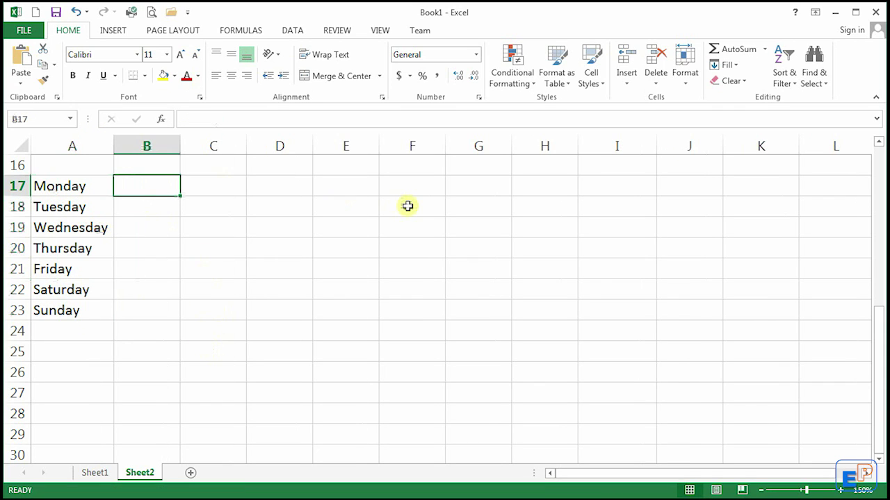
type("Mon")
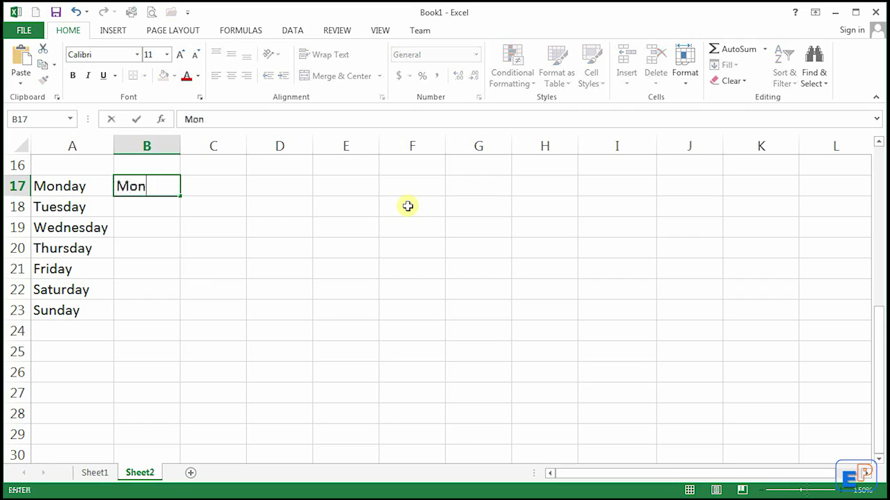
key("Return")
left_click(169, 184)
left_click_drag(180, 196, 175, 320)
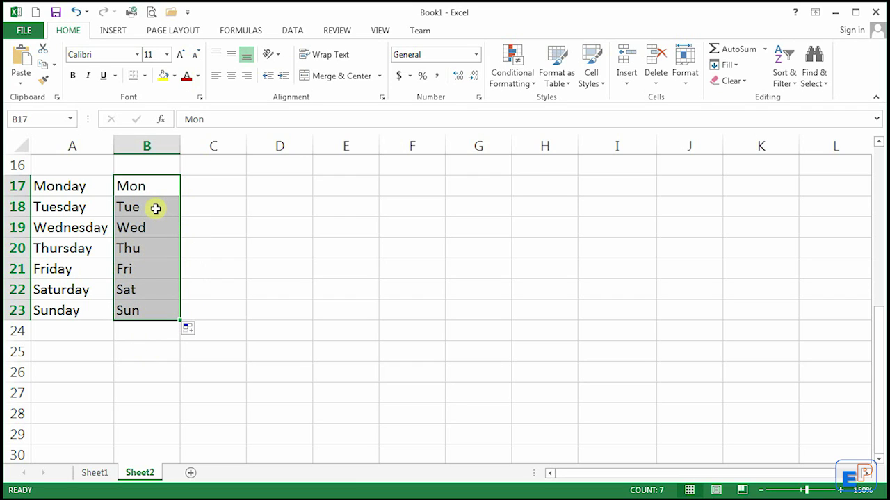
- Build a grid of month abbreviations from Jan in C17 across C17:H23, then add Sheet3
left_click(199, 195)
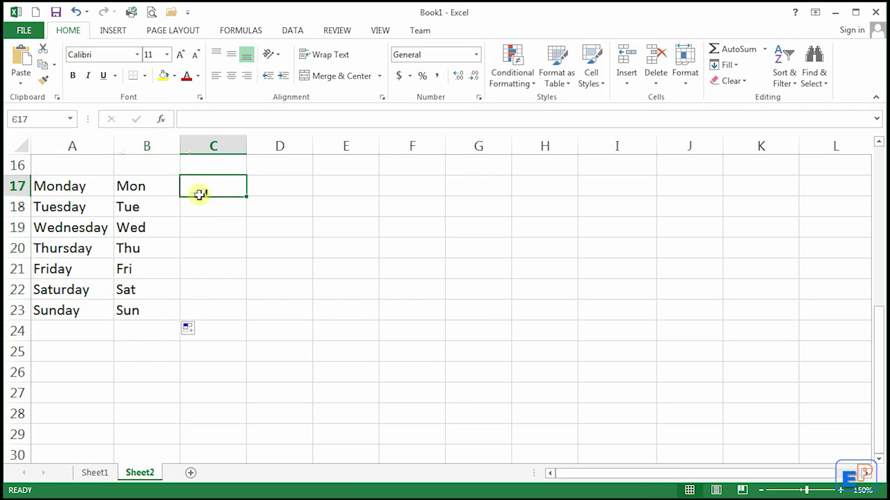
type("Jan")
key("Return")
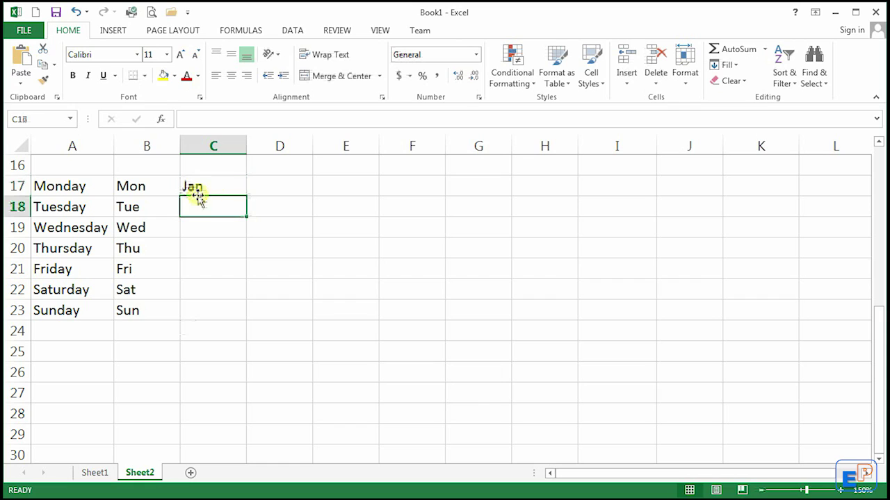
left_click(200, 190)
left_click_drag(250, 196, 229, 326)
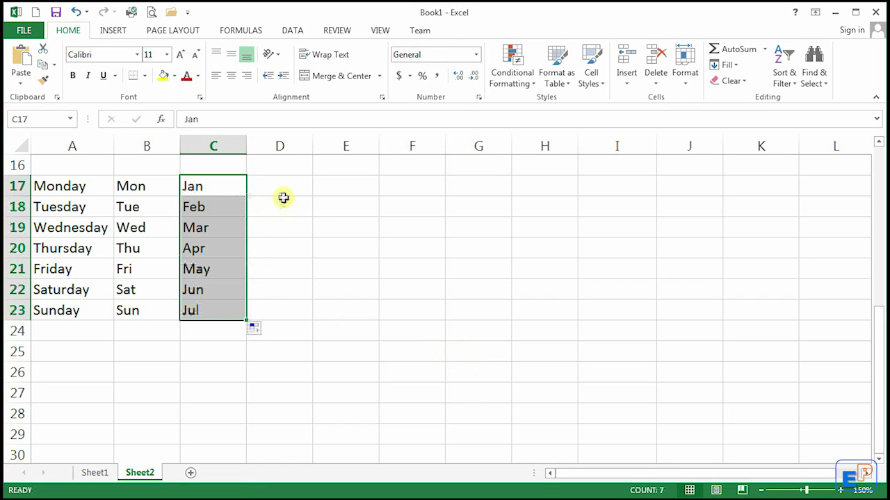
left_click(305, 187)
left_click(199, 189)
left_click_drag(247, 195, 570, 189)
left_click(233, 212)
left_click_drag(244, 218, 548, 203)
left_click_drag(210, 229, 564, 309)
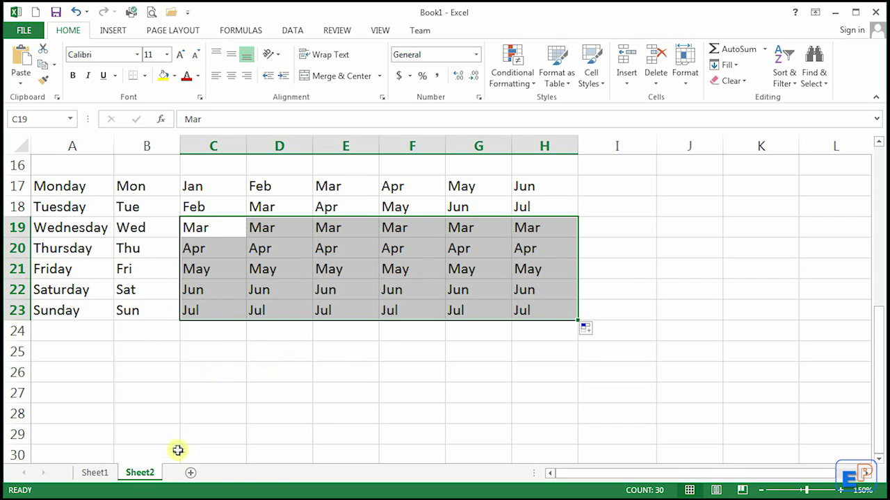
left_click(191, 473)
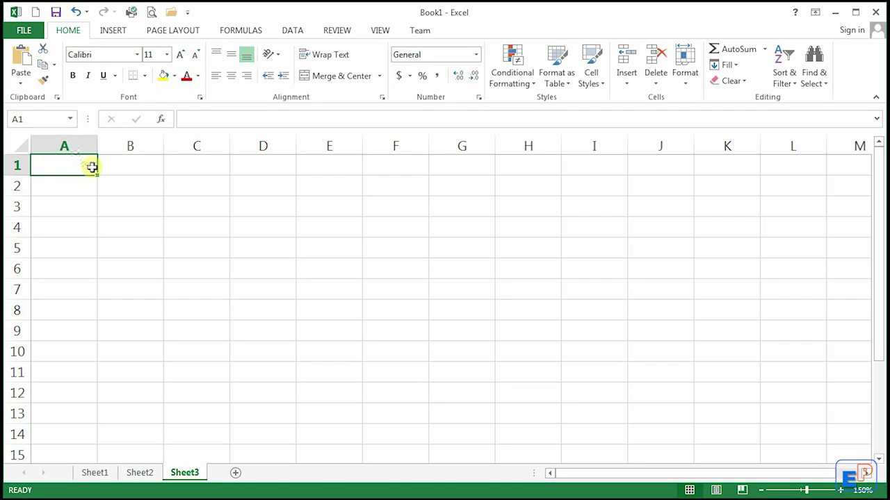
- Enter 1 and 2 in A1:A2 and fill the series down to 10 in A10
type("1")
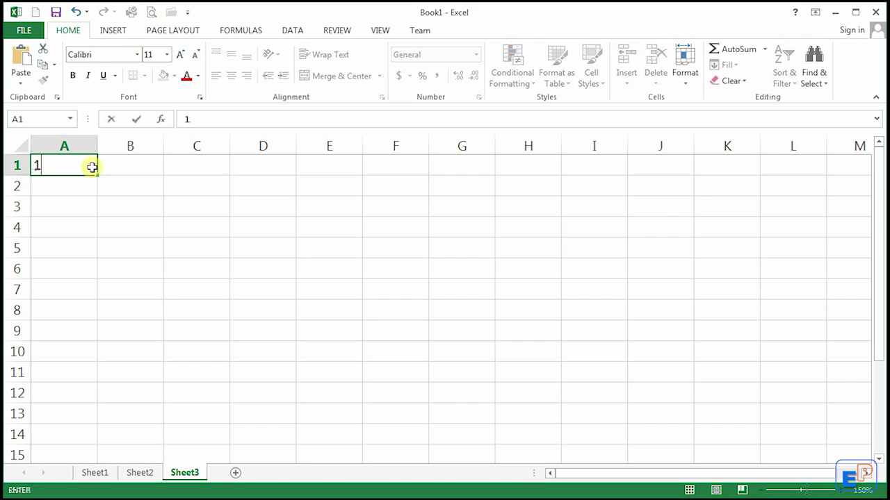
key("Return")
type("2")
key("Return")
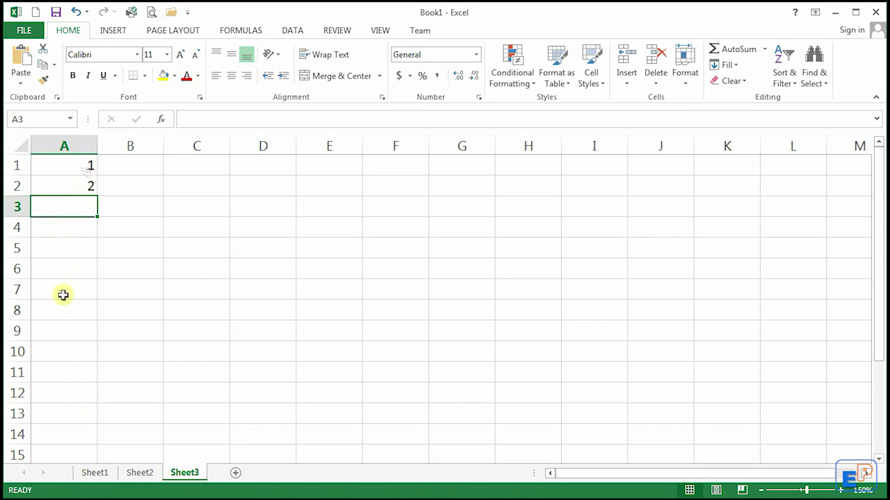
left_click_drag(66, 167, 85, 186)
left_click(62, 213)
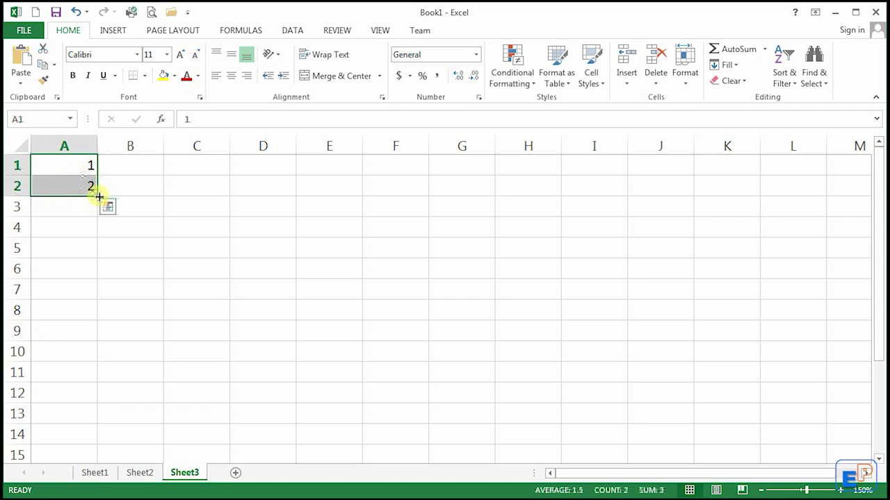
left_click_drag(99, 197, 92, 350)
- Enter 2 and 4 in B1:B2 and fill the even numbers down to 20 in B10
left_click(132, 170)
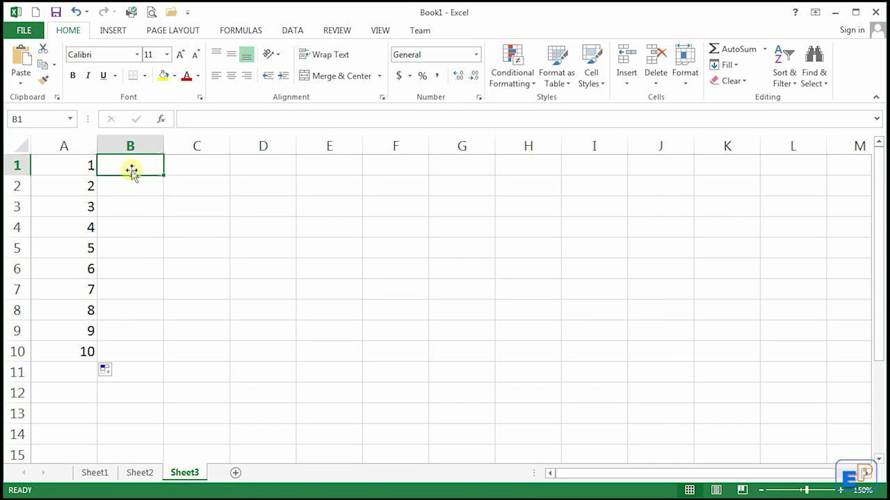
type("2")
key("Return")
type("4")
left_click_drag(131, 170, 159, 356)
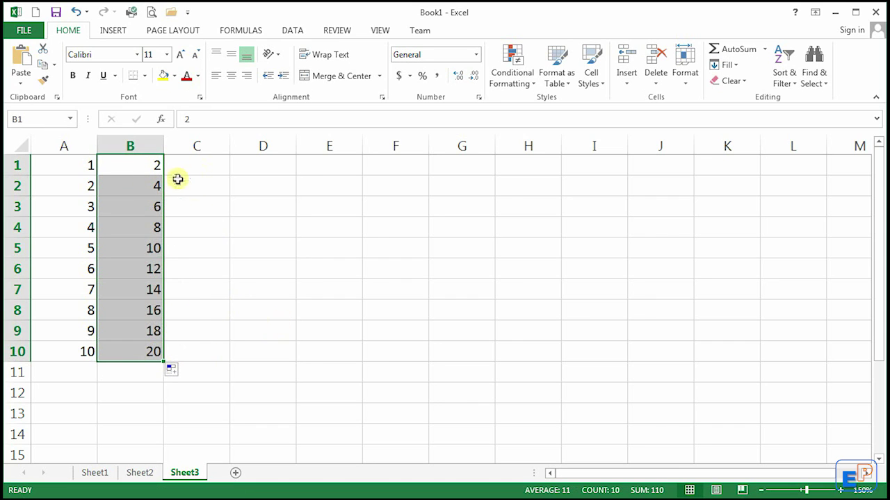
left_click(190, 165)
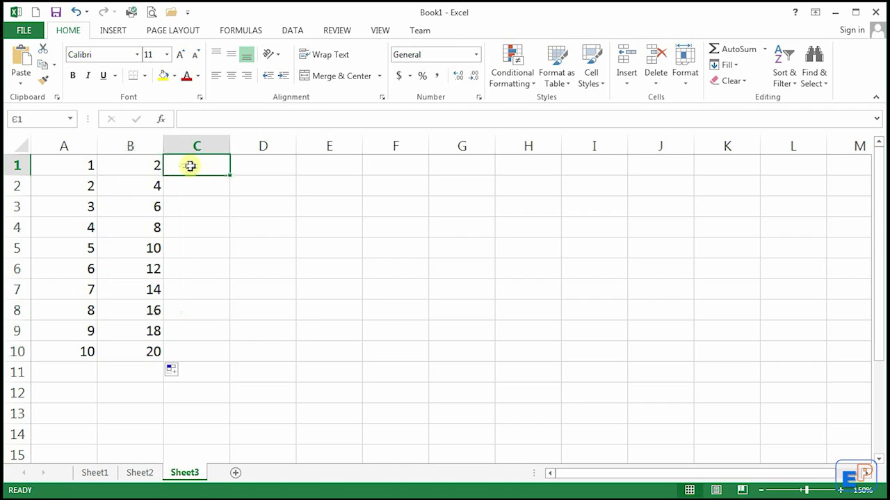
- Enter the formula =A1+B1 in C1, giving 3
type("=")
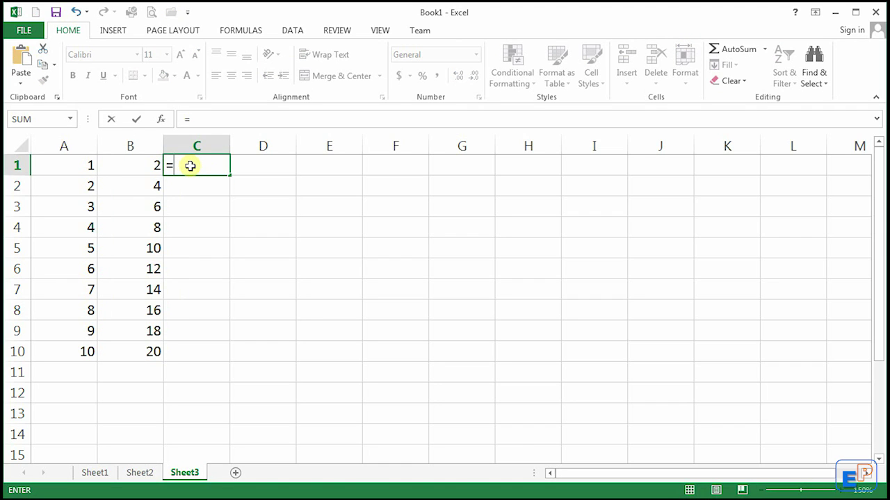
left_click(88, 170)
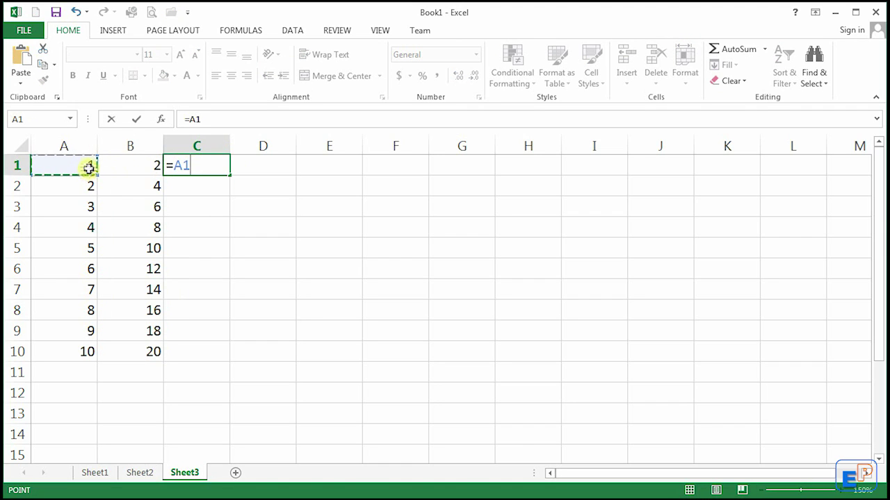
type("+")
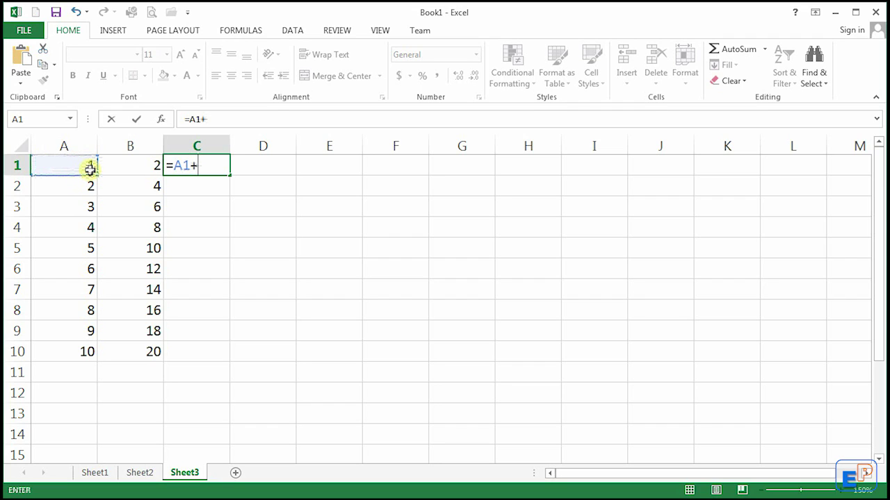
left_click(141, 167)
key("Return")
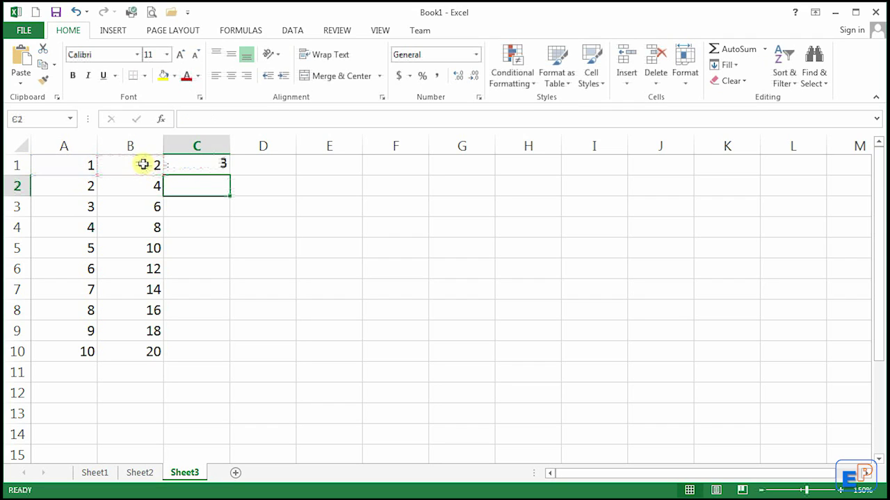
left_click(186, 169)
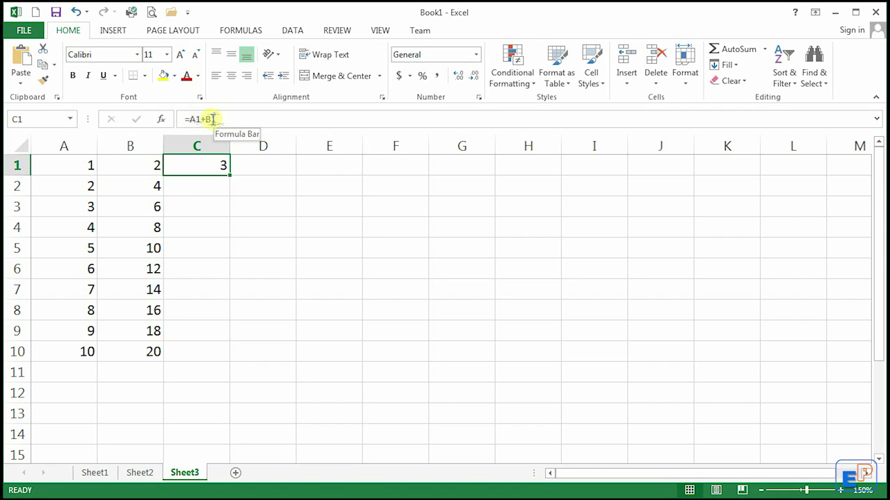
- Enter the matching formula =A2+B2 in C2
left_click(205, 189)
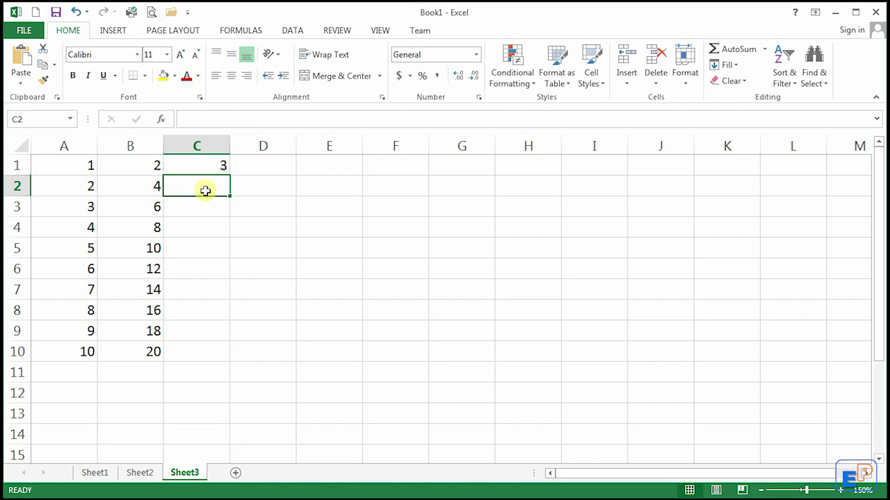
type("=")
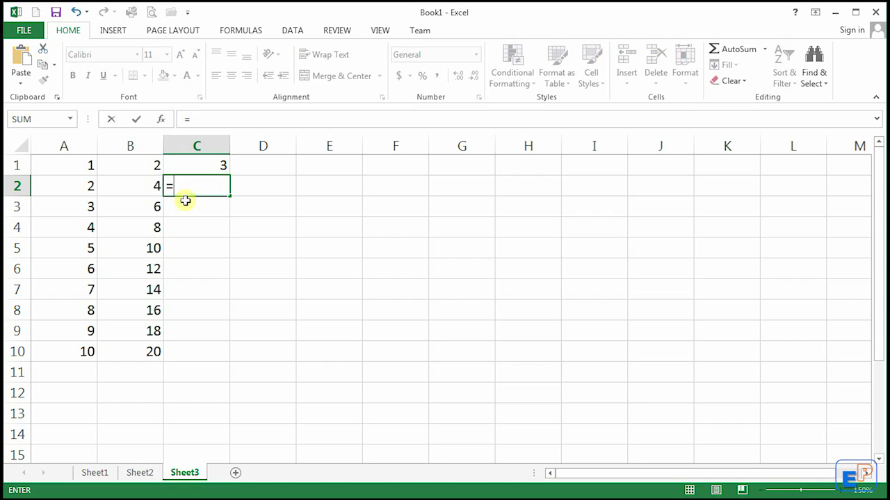
left_click(83, 187)
type("+")
left_click(122, 182)
key("ctrl+Return")
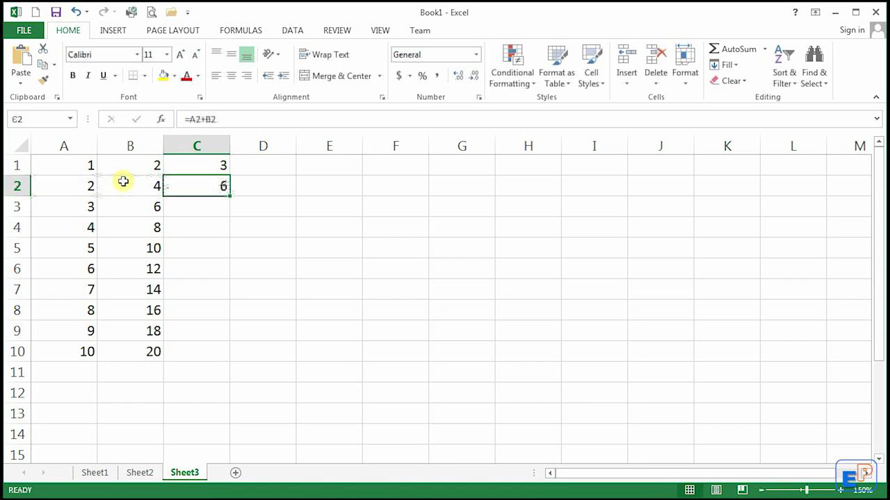
- Compare the formulas =A1+B1 in C1 and =A2+B2 in C2
left_click(214, 165)
left_click(213, 187)
left_click(219, 166)
left_click(221, 185)
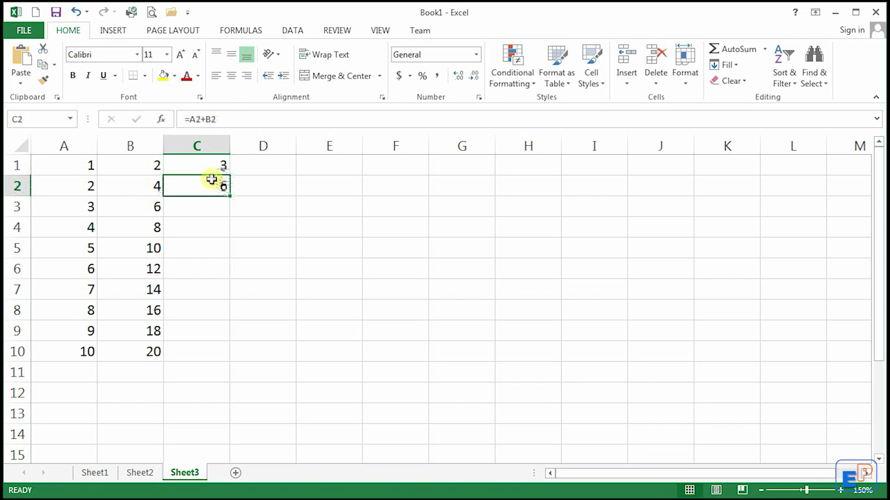
left_click(206, 163)
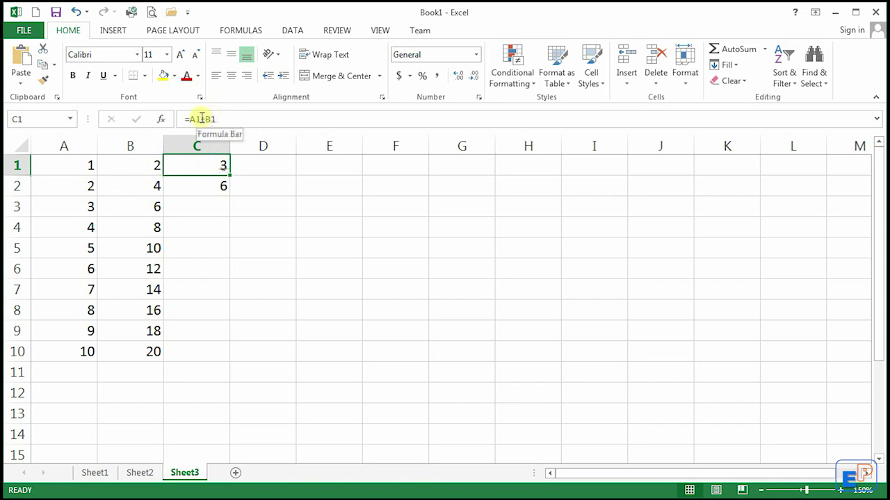
left_click(197, 177)
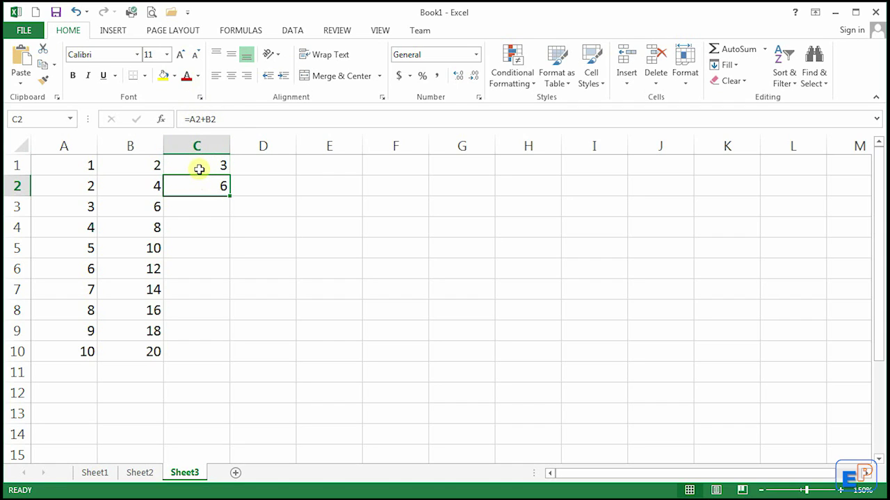
left_click(201, 168)
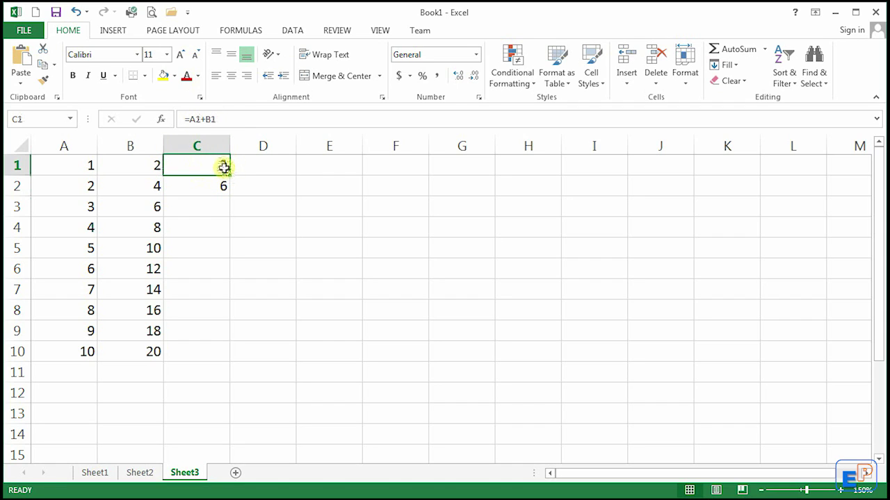
- Relate each formula to its source values in A1, B1, A2, B2, then clear C2
left_click(77, 164)
left_click(122, 171)
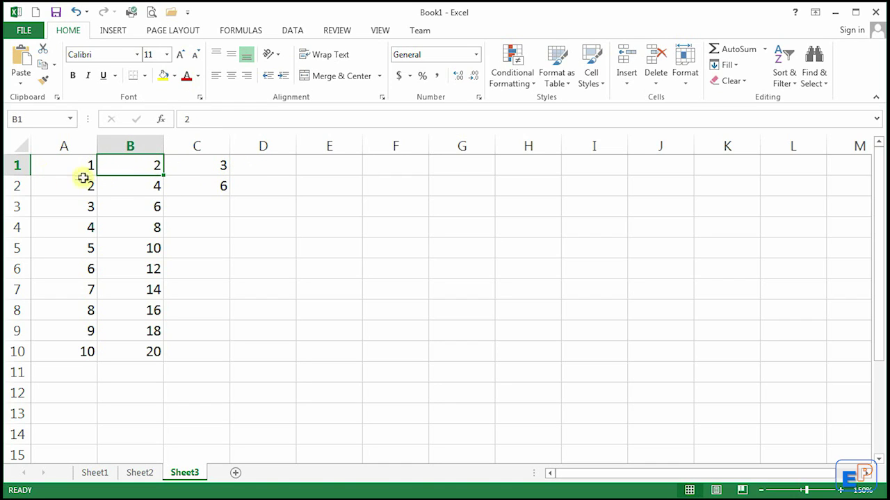
left_click(210, 192)
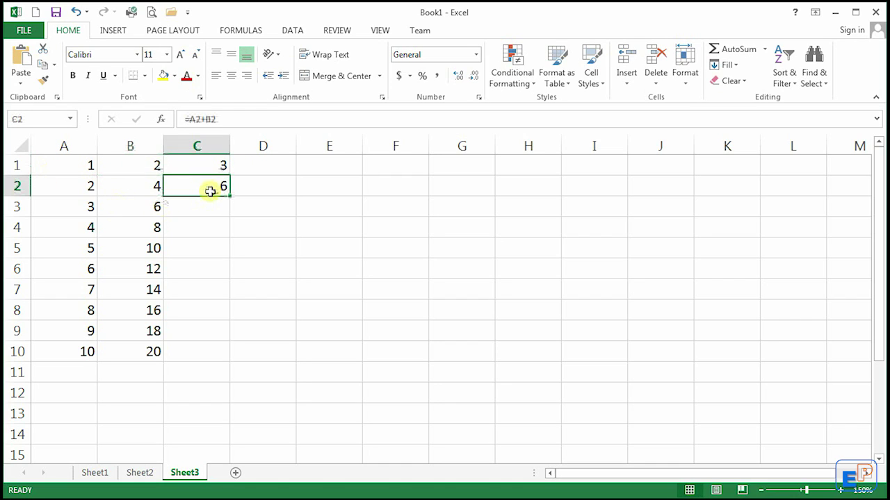
left_click(79, 188)
left_click(125, 193)
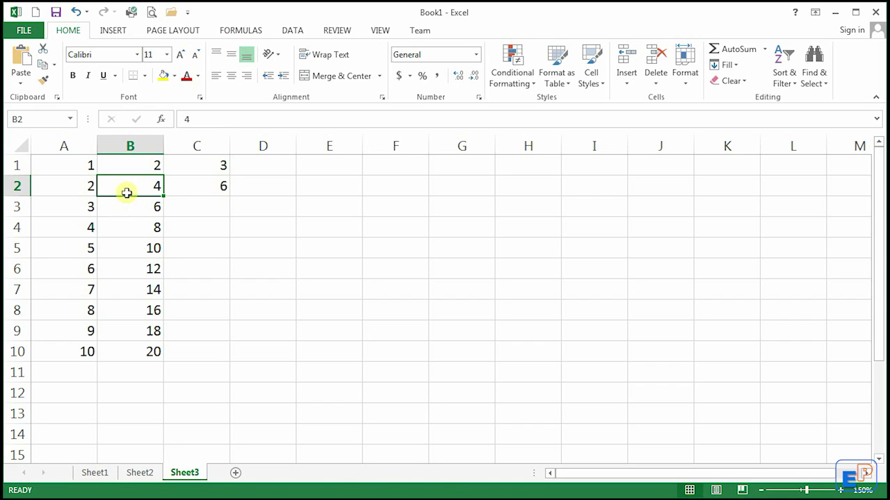
left_click(204, 193)
key("Delete")
key("Up")
- AutoFill C1's =A1+B1 formula down to C10, giving sums 3 through 30
left_click_drag(230, 175, 223, 358)
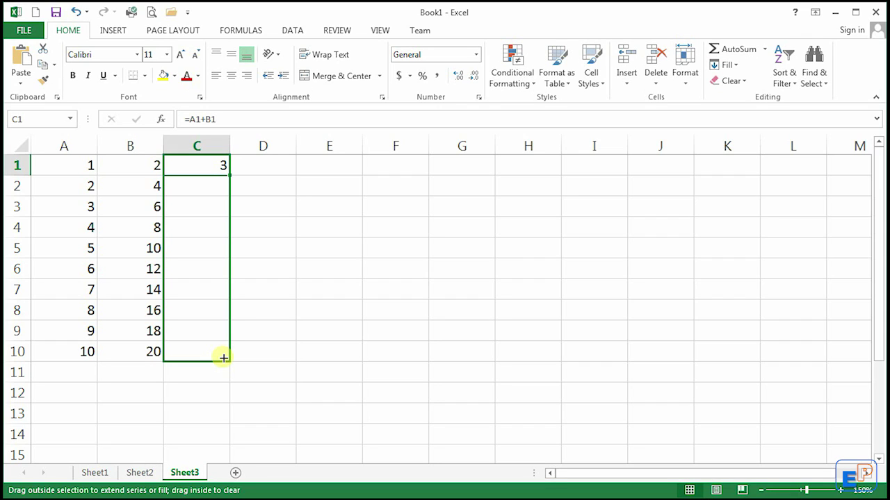
left_click_drag(223, 358, 223, 358)
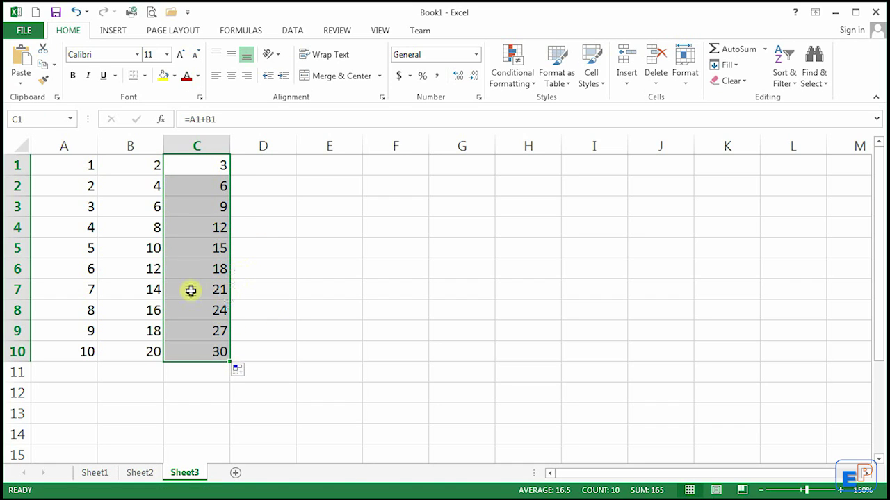
left_click(208, 167)
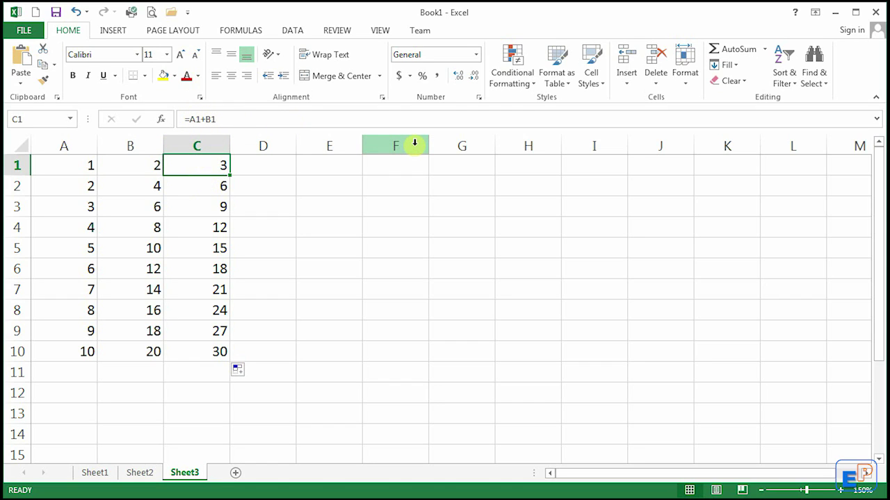
key("Down")
key("Down")
key("Down")
key("Down")
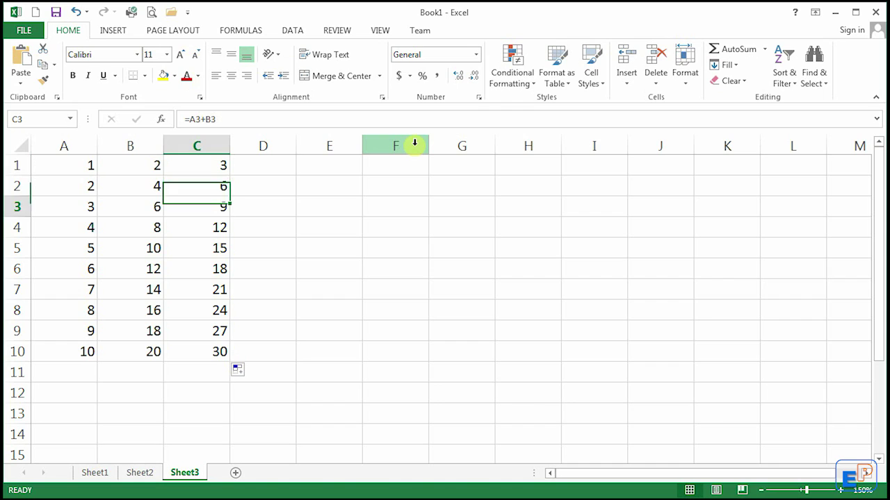
key("Down")
key("Down")
key("Down")
key("Down")
key("Down")
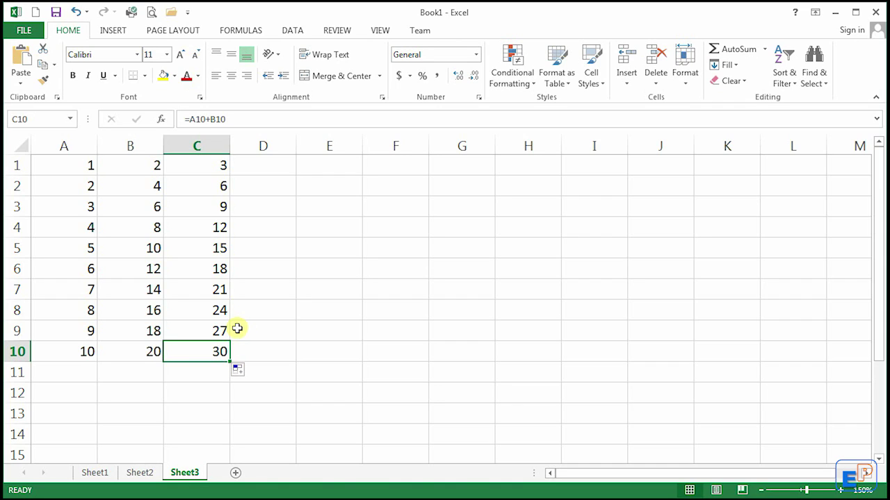
left_click(202, 277)
left_click(215, 166)
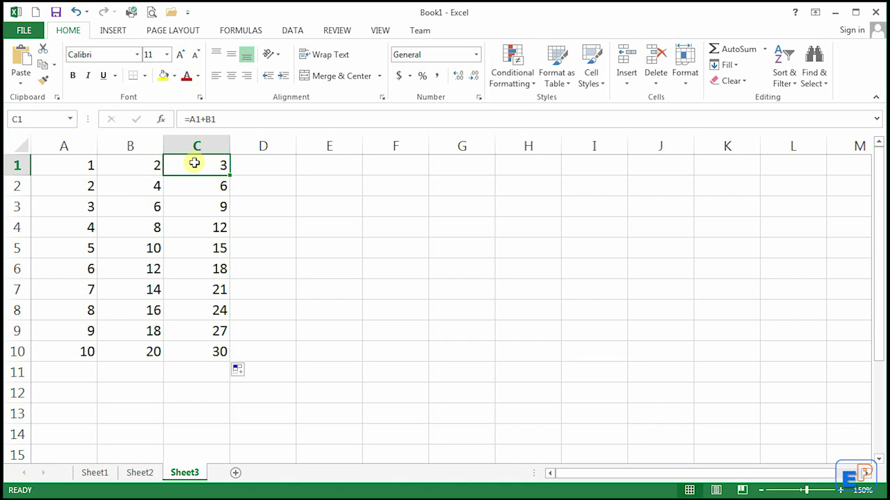
left_click(69, 164)
left_click(129, 165)
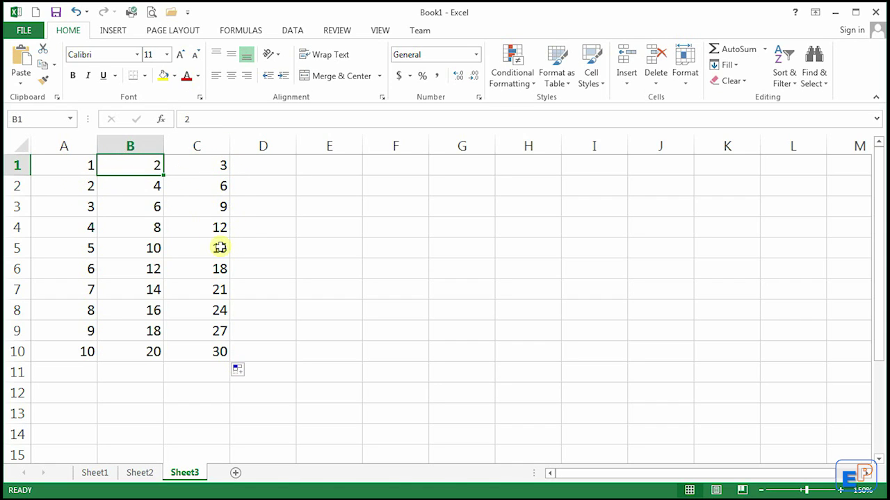
left_click_drag(219, 171, 212, 370)
left_click(212, 334)
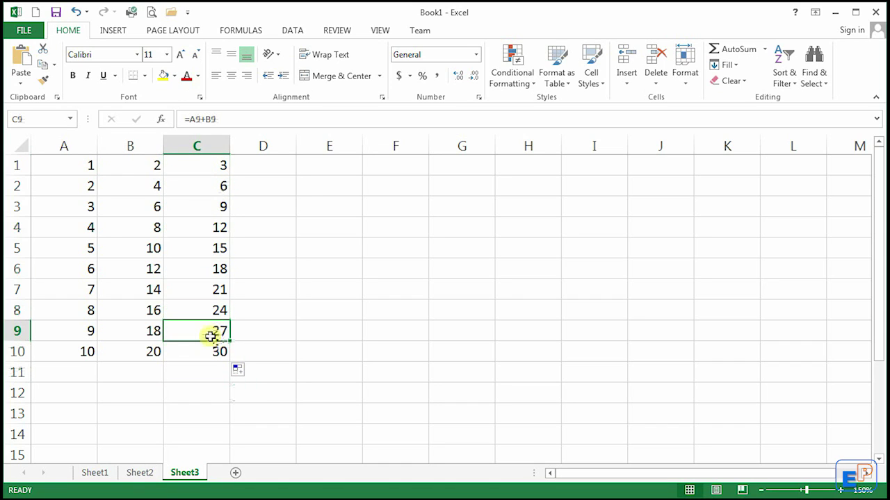
left_click(85, 332)
left_click(141, 329)
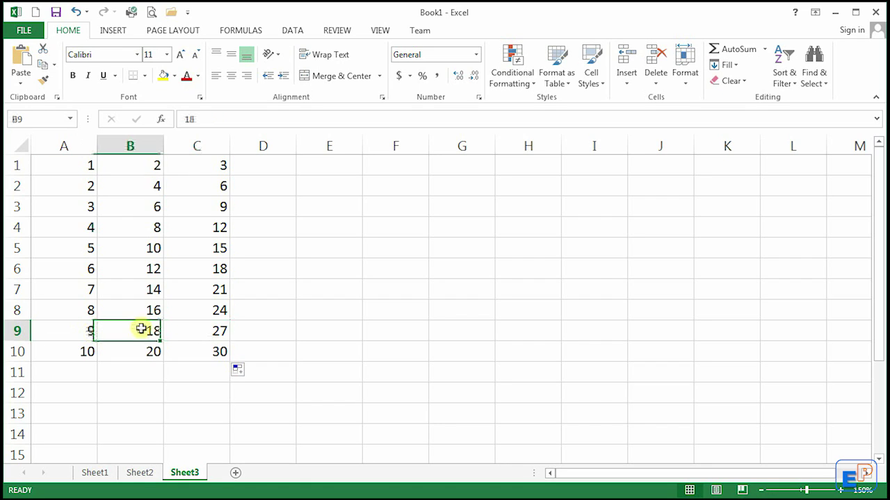
left_click(219, 335)
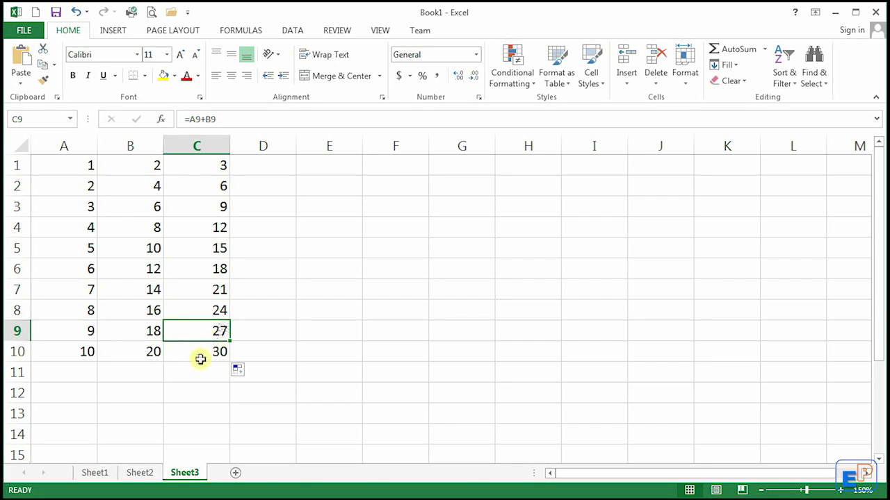
left_click(264, 170)
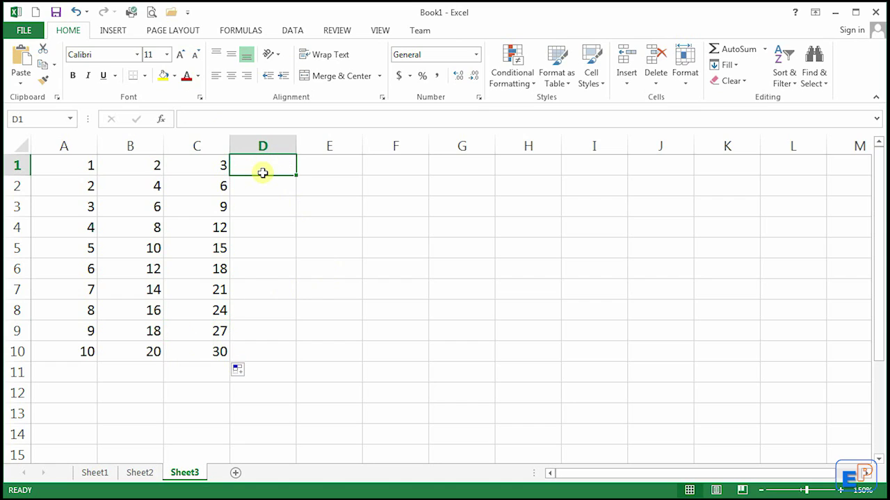
- Enter the formula =C1*2 in D1 so it doubles C1's sum to 6
type("=")
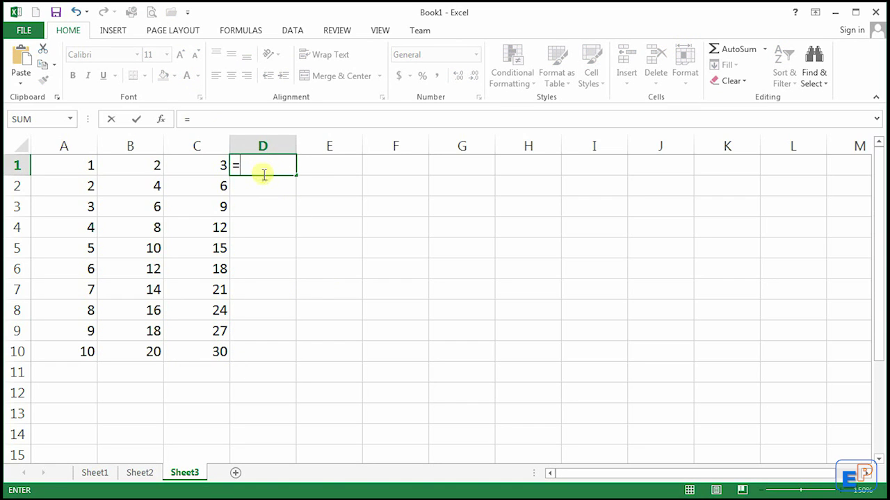
left_click(219, 161)
type("*2")
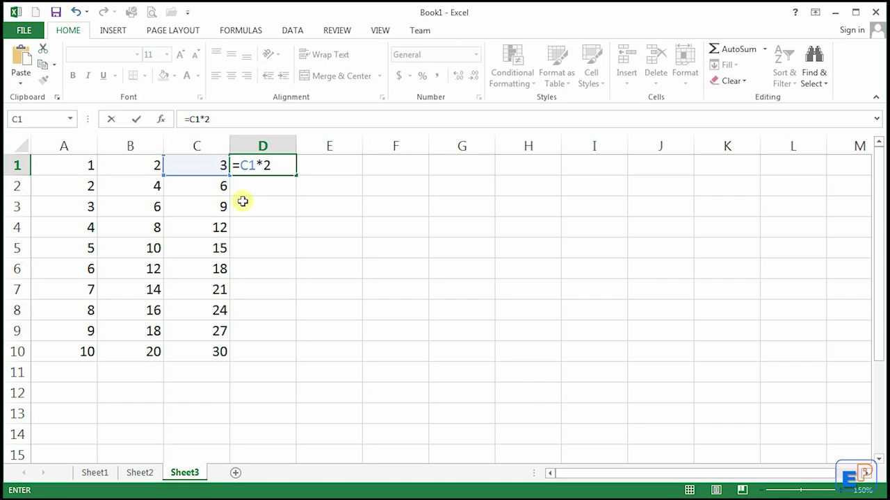
key("Return")
- Undo the accidental clearing of D1 caused by a reversed fill drag
key("Up")
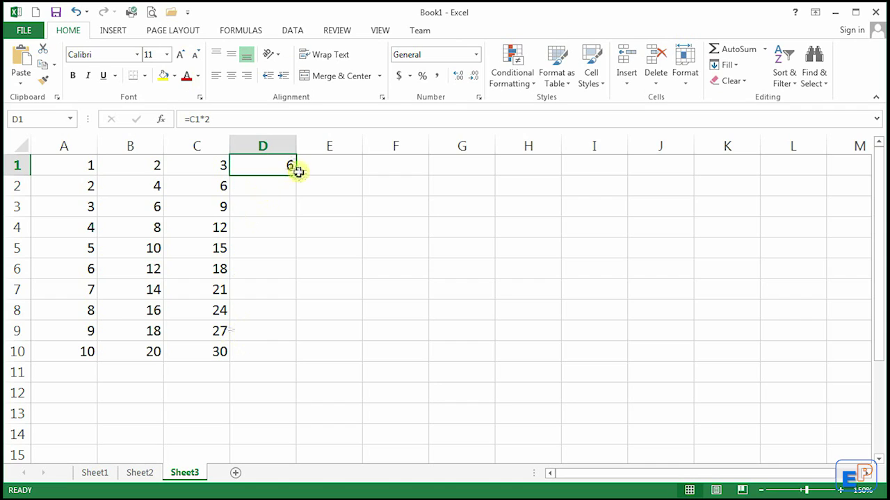
left_click_drag(295, 174, 286, 355)
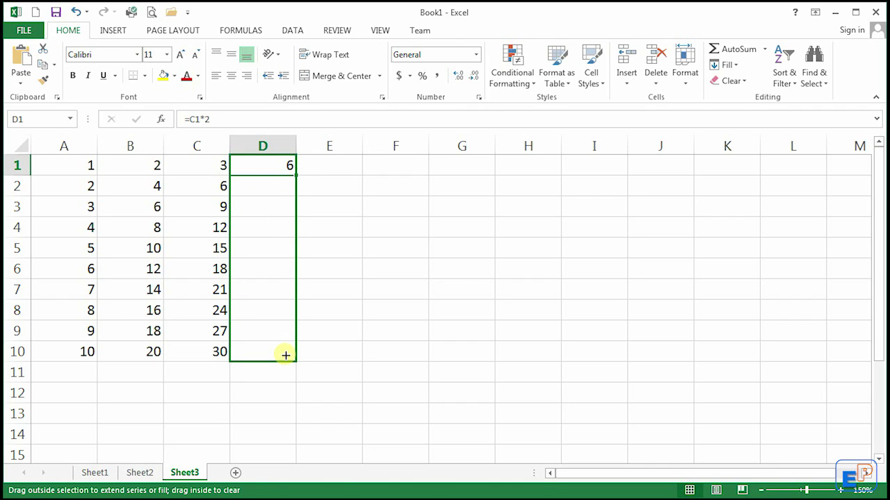
left_click_drag(286, 356, 281, 162)
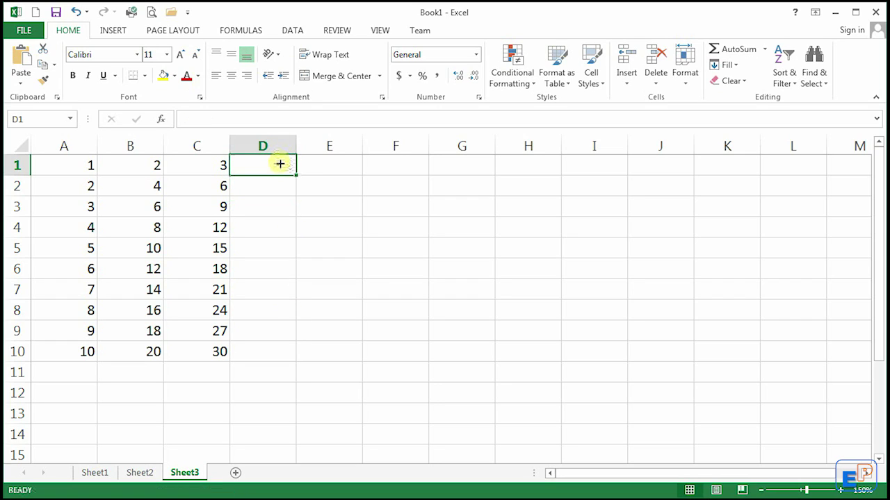
key("ctrl+z")
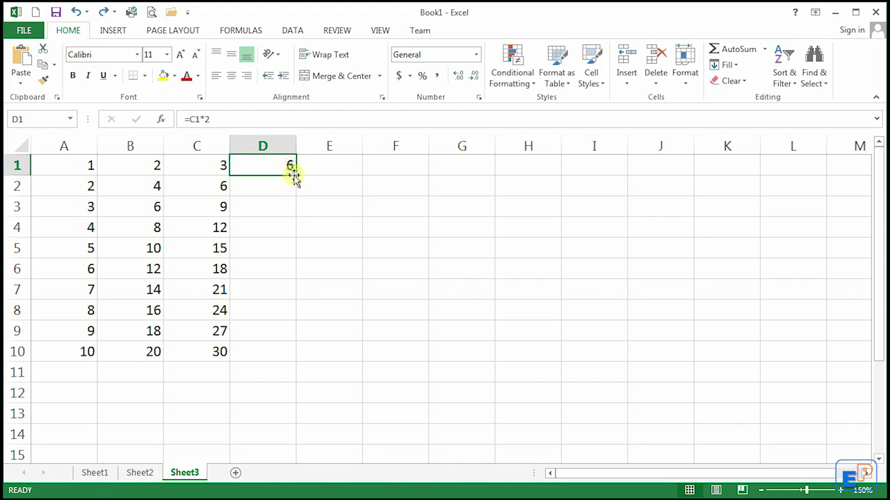
- AutoFill =C1*2 from D1 down to D10, giving doubled sums 6 through 60
mouse_move(293, 176)
left_mouse_down()
mouse_move(302, 479)
mouse_move(286, 417)
mouse_move(207, 399)
mouse_move(287, 189)
mouse_move(283, 13)
mouse_move(264, 18)
mouse_move(271, 223)
mouse_move(288, 176)
left_mouse_up()
double_click(296, 177)
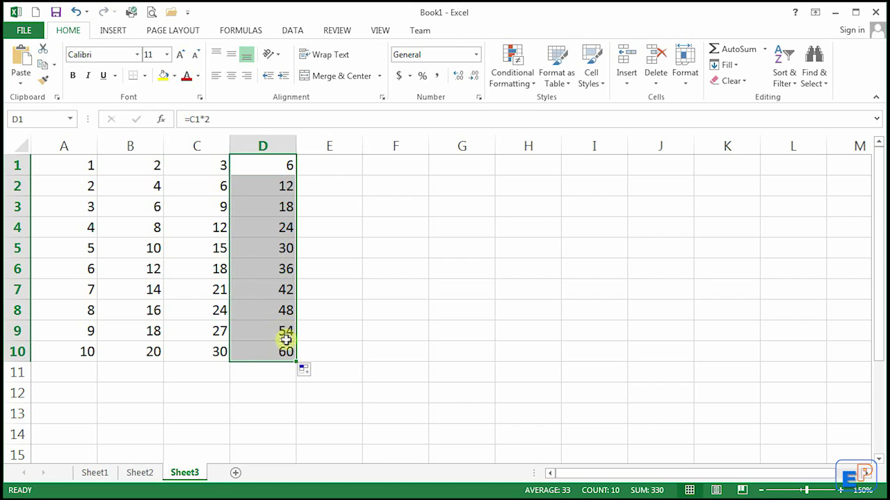
left_click(216, 372)
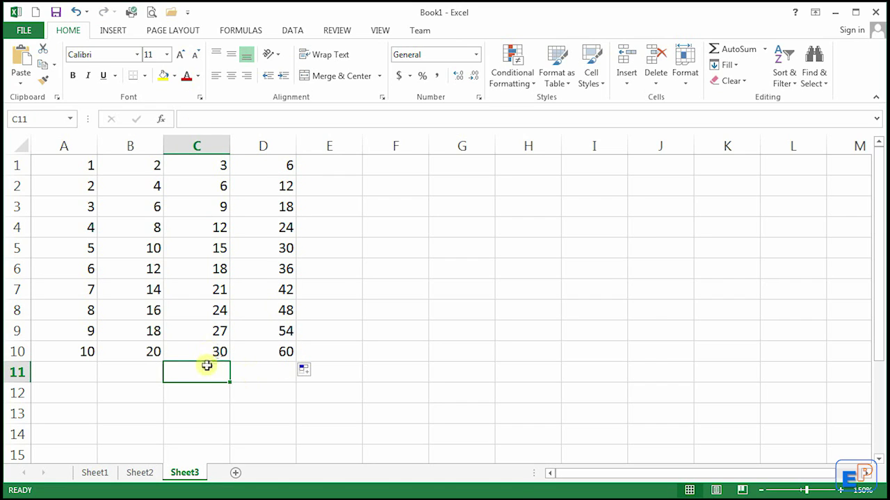
- Check D10's =C10*2 formula, AutoFit column D, then widen it slightly
left_click(259, 353)
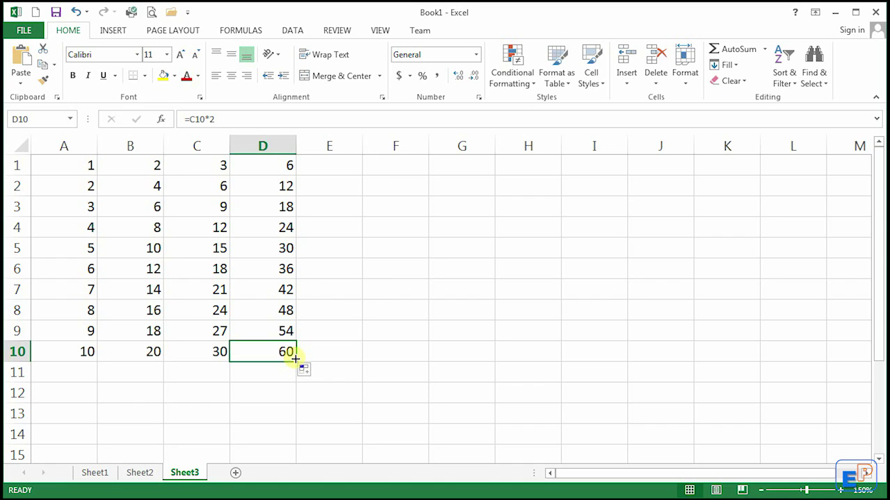
double_click(295, 145)
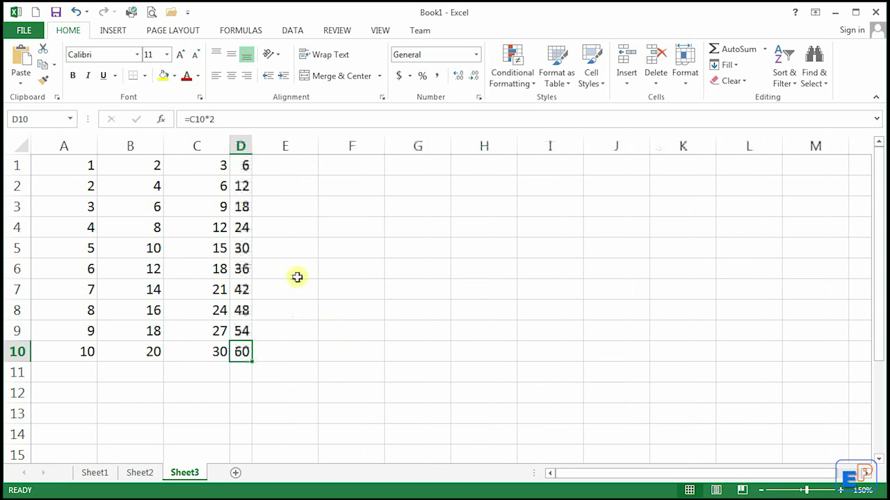
left_click_drag(252, 145, 285, 146)
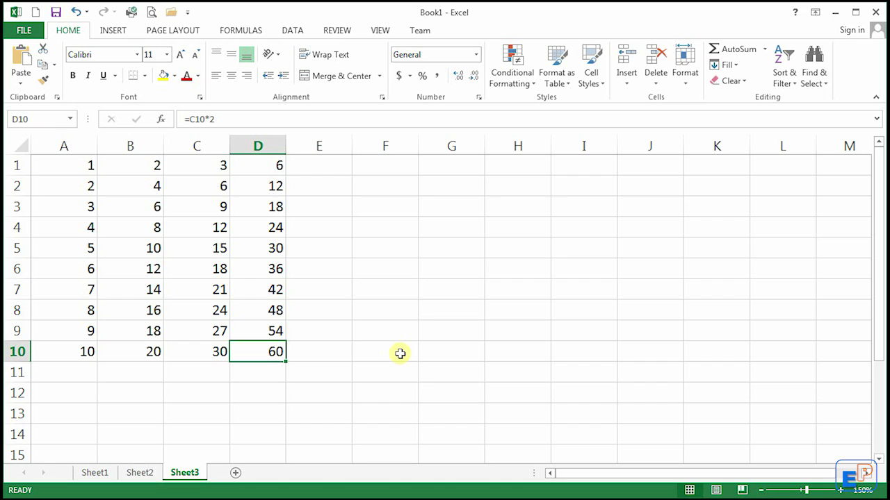
- Switch to Sheet1 after a brief look at Sheet2
left_click(99, 472)
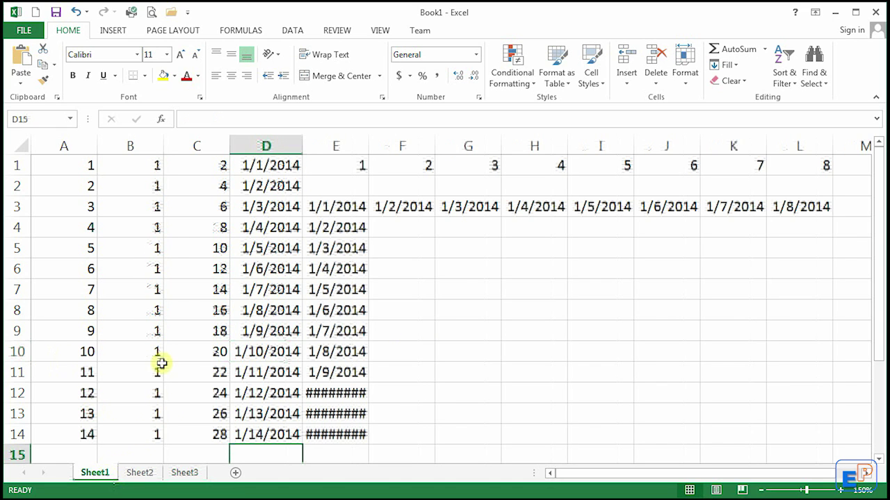
left_click(132, 475)
left_click(109, 473)
- Delete the 1s in B6:B14, then AutoFill B5's 1 back down through B14
left_click_drag(144, 270, 138, 424)
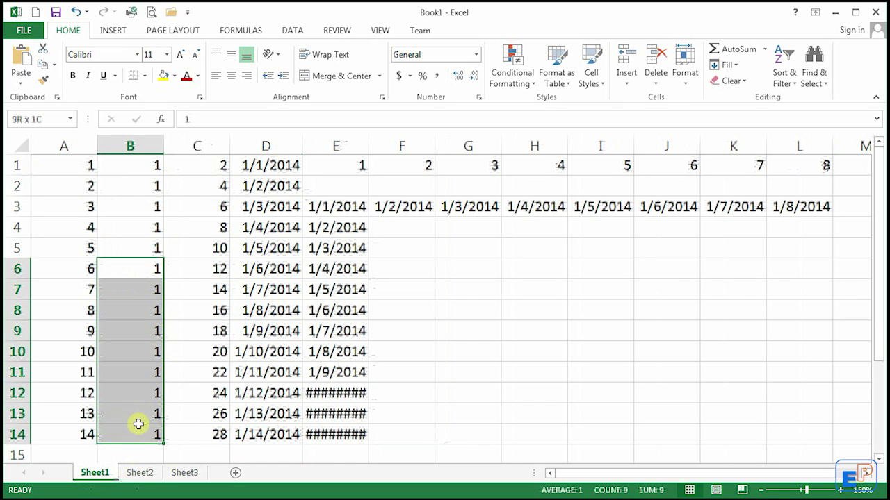
key("Delete")
left_click(159, 250)
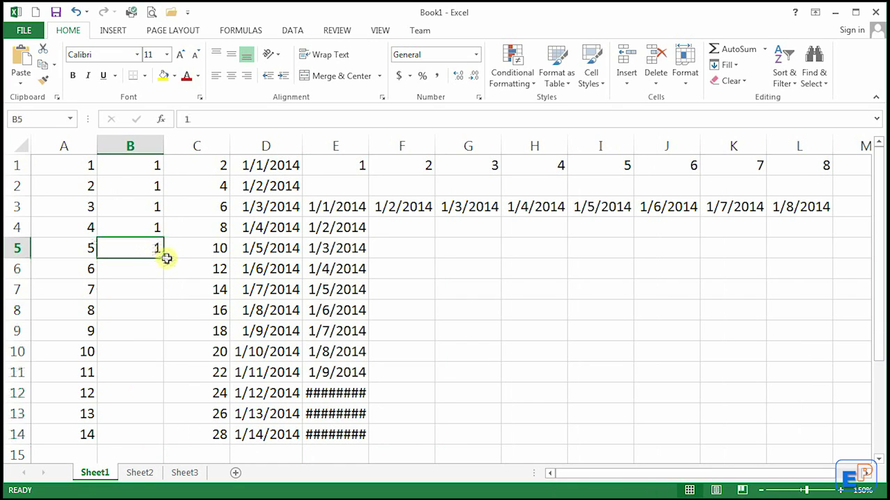
double_click(165, 257)
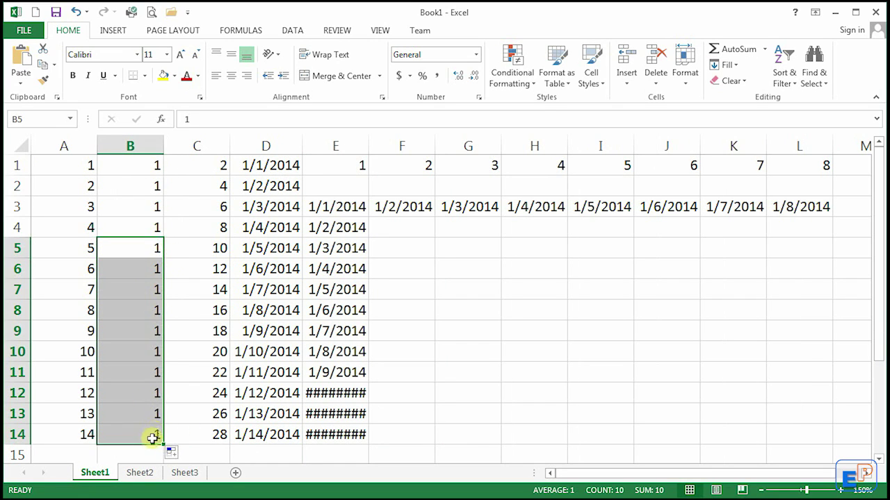
scroll(76, 445, "down", 1)
left_click(91, 390)
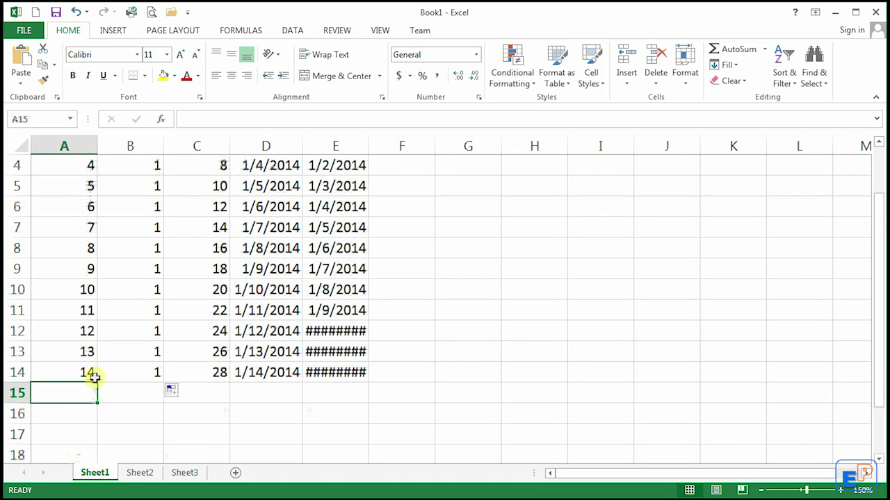
- Switch back to Sheet3 showing the addition and doubling columns C and D
left_click(184, 473)
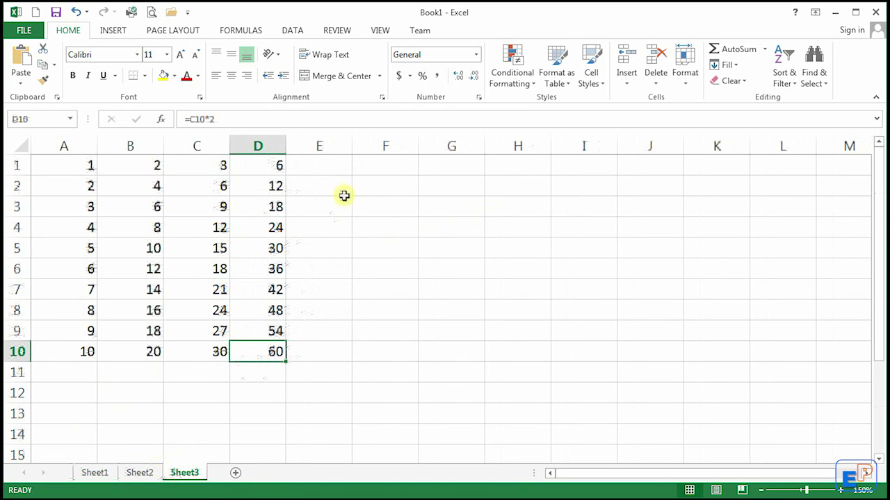